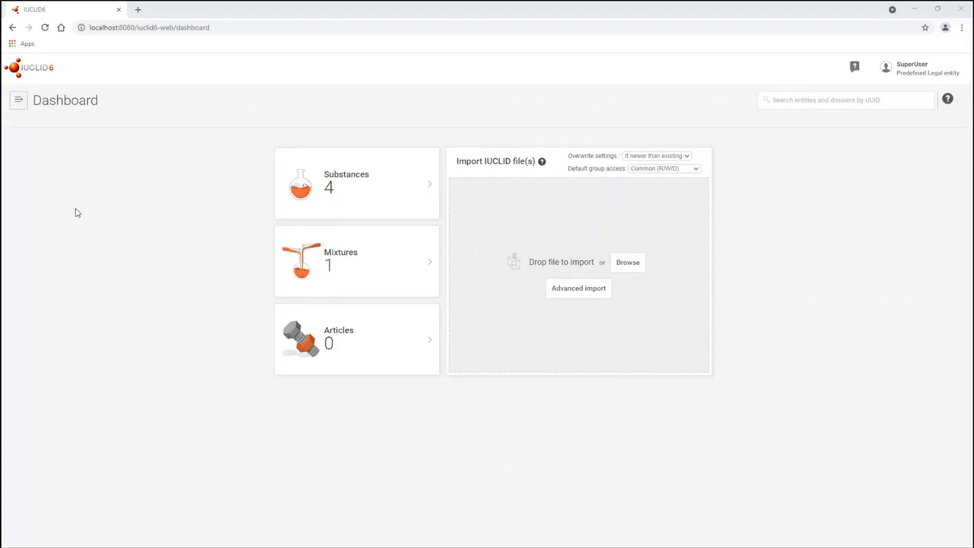
- Open the full navigation menu from the IUCLID 6 web dashboard
{"action": "left_click", "coordinate": [18, 100]}
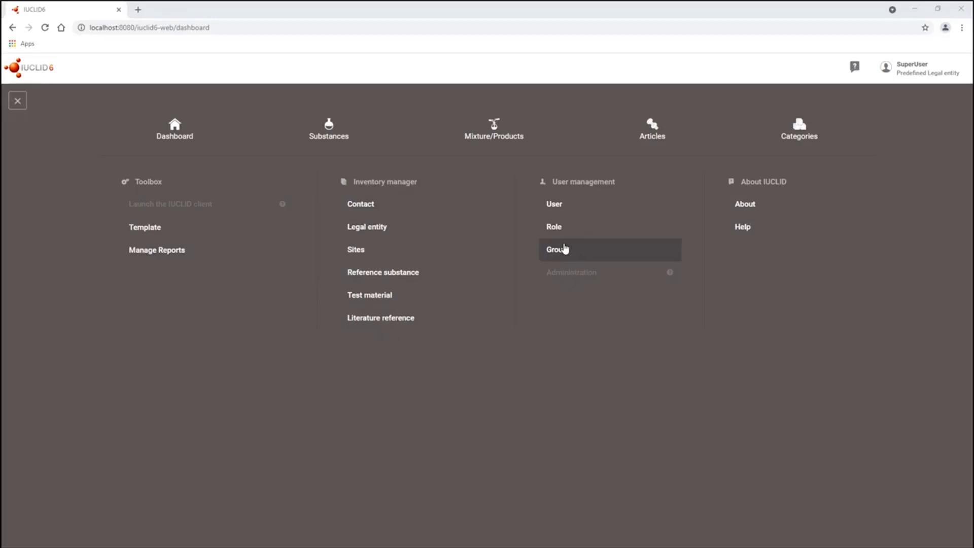
- Show the Users page with its four accounts, glancing at sort options and search
{"action": "left_click", "coordinate": [561, 205]}
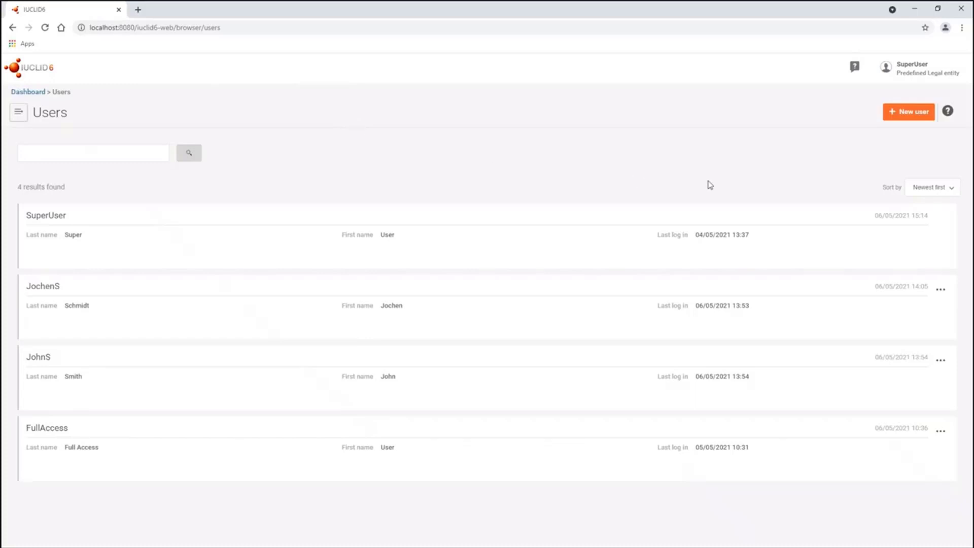
{"action": "left_click", "coordinate": [936, 197]}
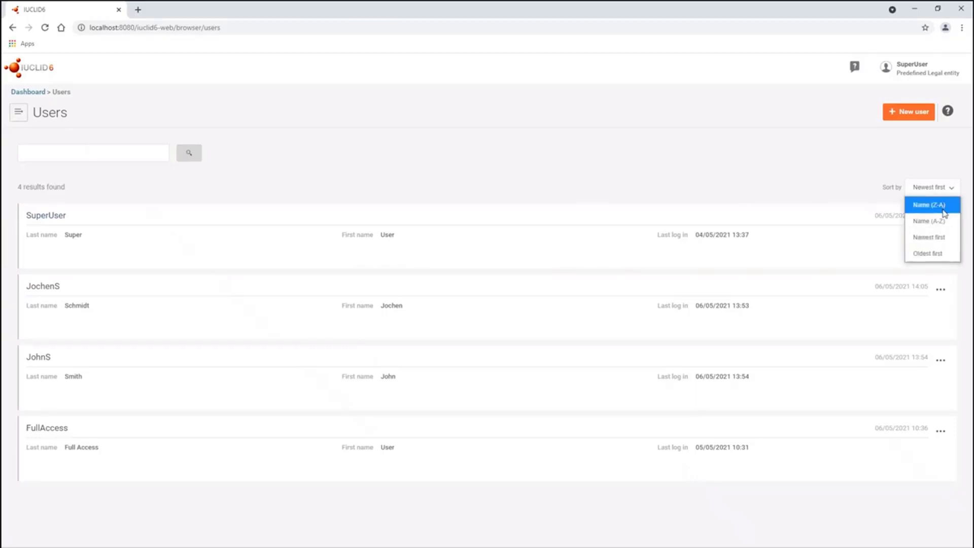
{"action": "left_click", "coordinate": [840, 190]}
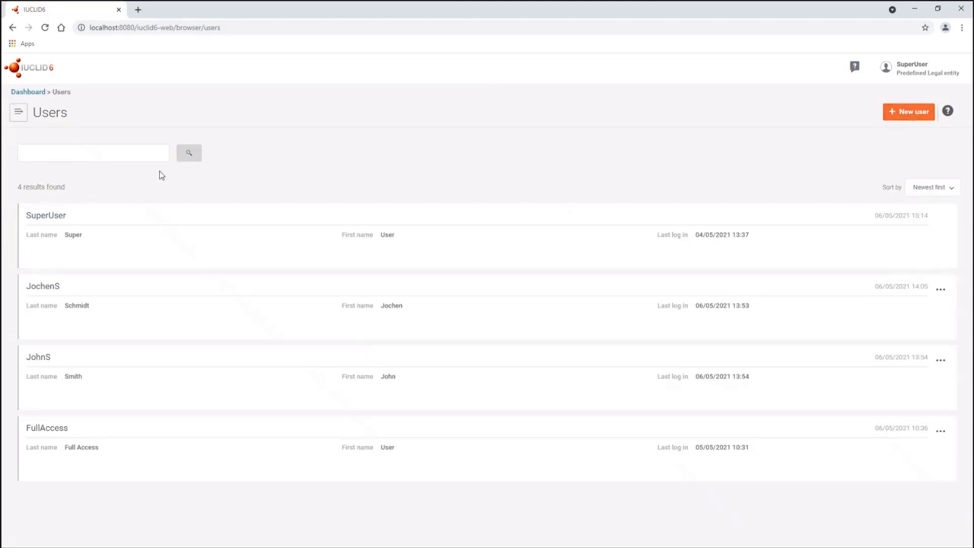
{"action": "left_click", "coordinate": [145, 155]}
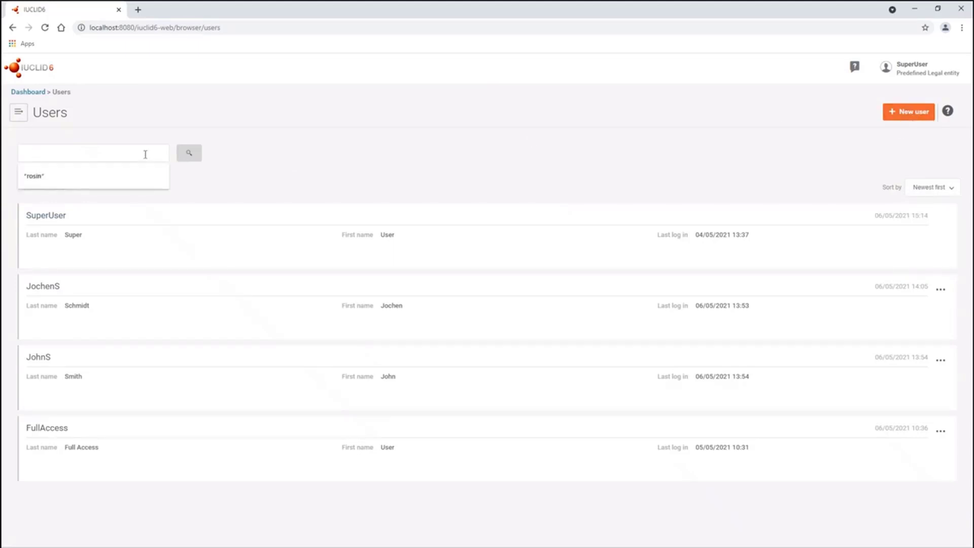
{"action": "left_click", "coordinate": [226, 157]}
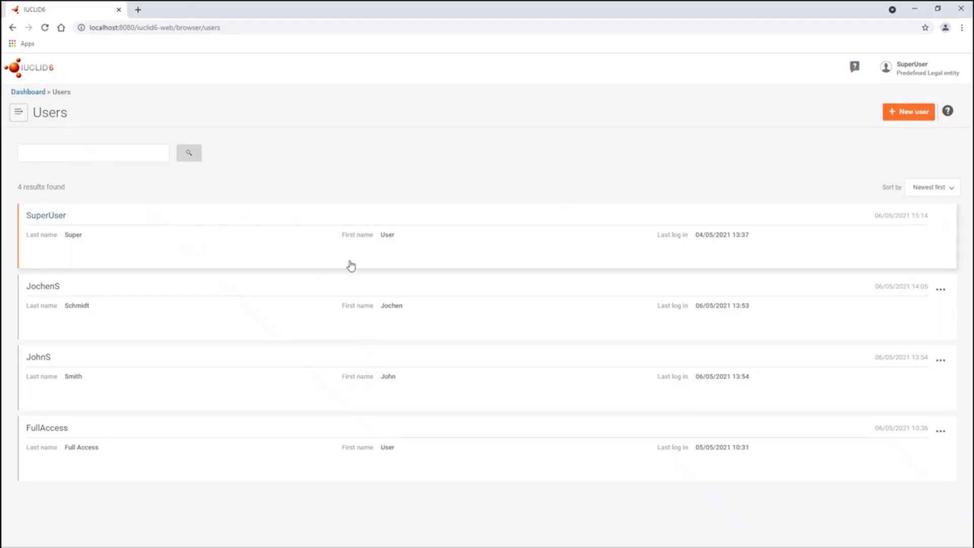
{"action": "left_click", "coordinate": [128, 154]}
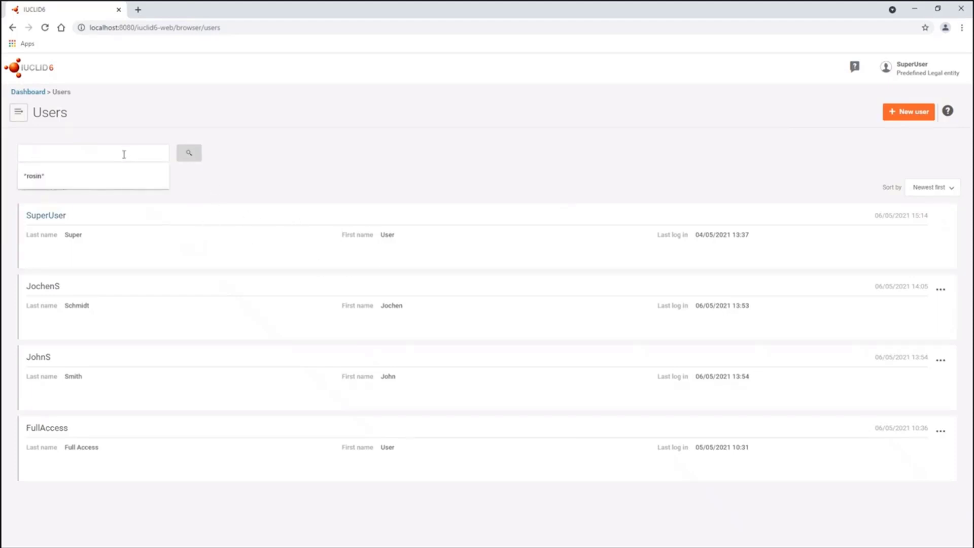
{"action": "type", "text": "John"}
{"action": "key", "text": "Return"}
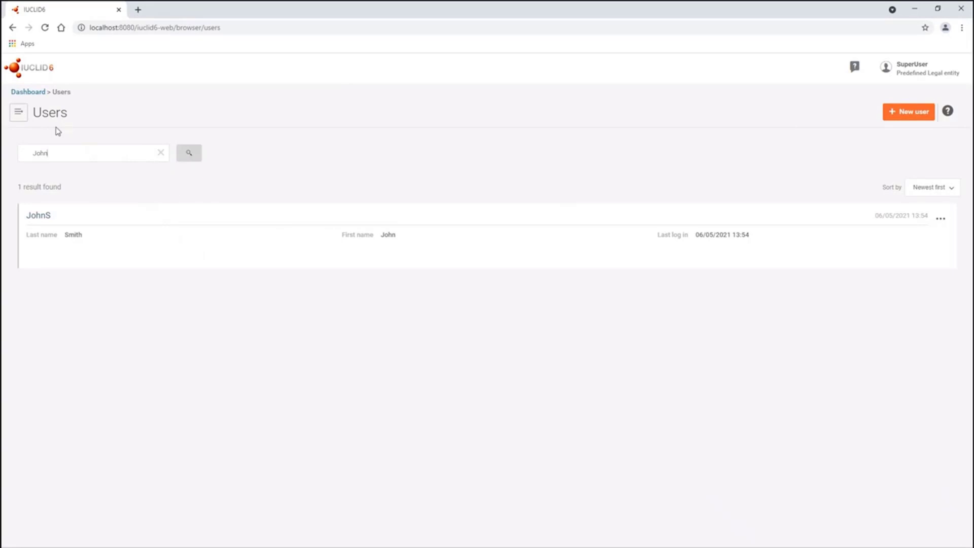
{"action": "left_click", "coordinate": [161, 154]}
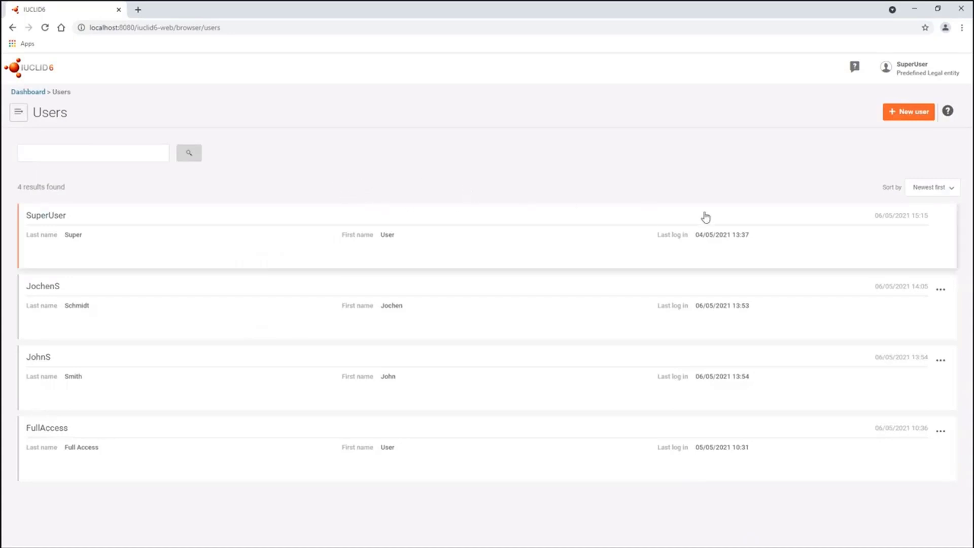
{"action": "left_click", "coordinate": [901, 114]}
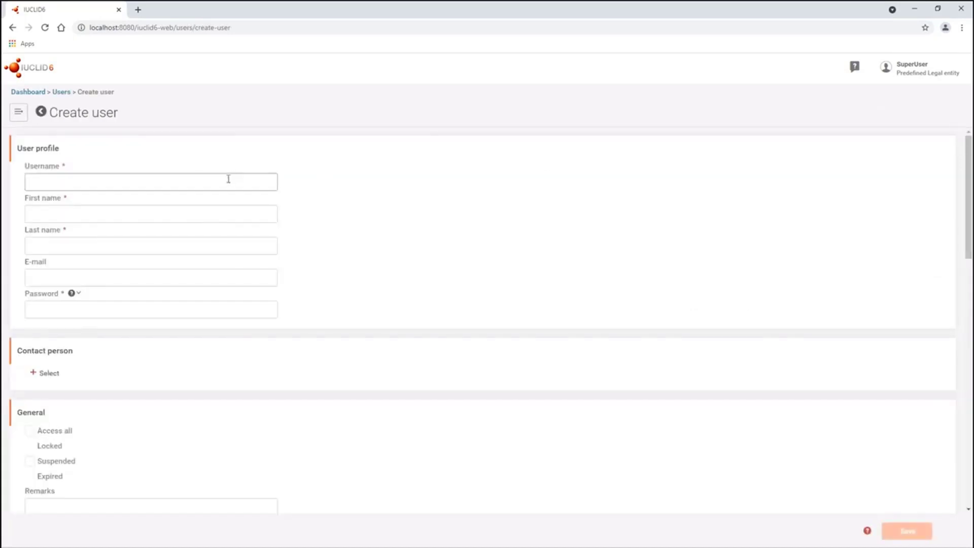
{"action": "left_click", "coordinate": [206, 213]}
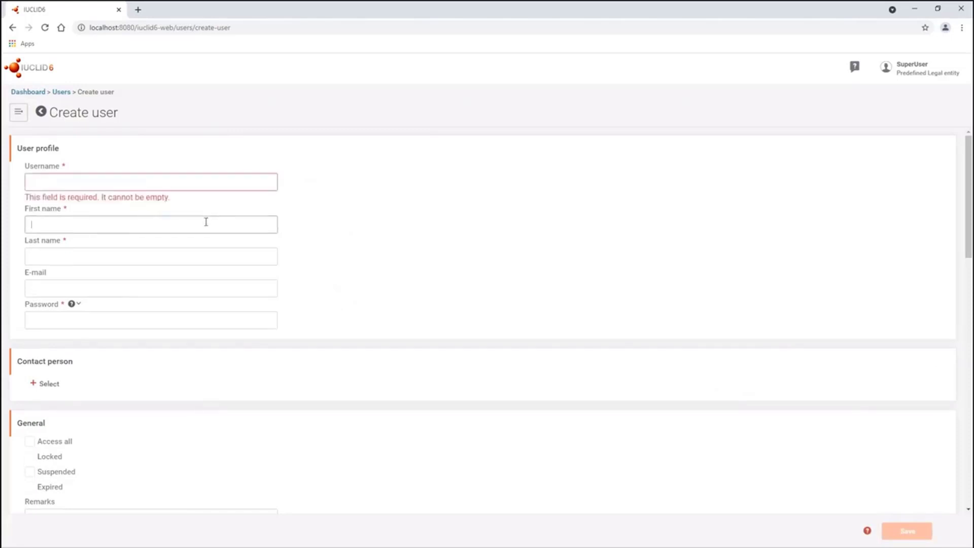
{"action": "left_click", "coordinate": [178, 257]}
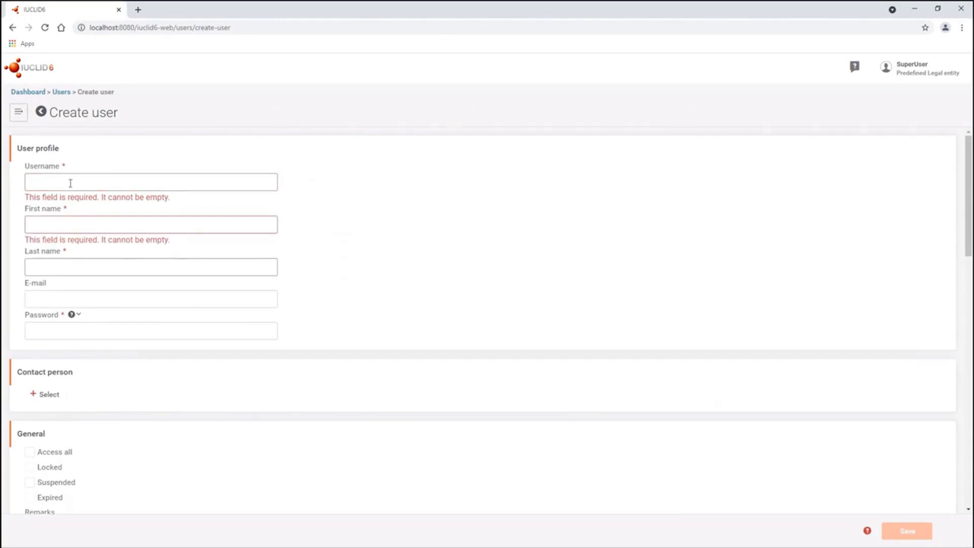
{"action": "left_click", "coordinate": [70, 299]}
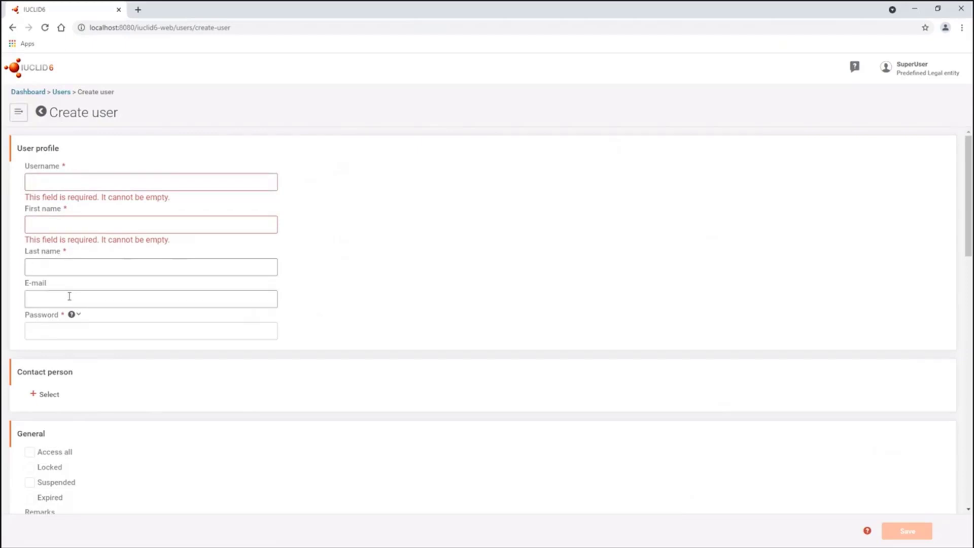
{"action": "scroll", "coordinate": [104, 295], "scroll_direction": "down", "scroll_amount": 8}
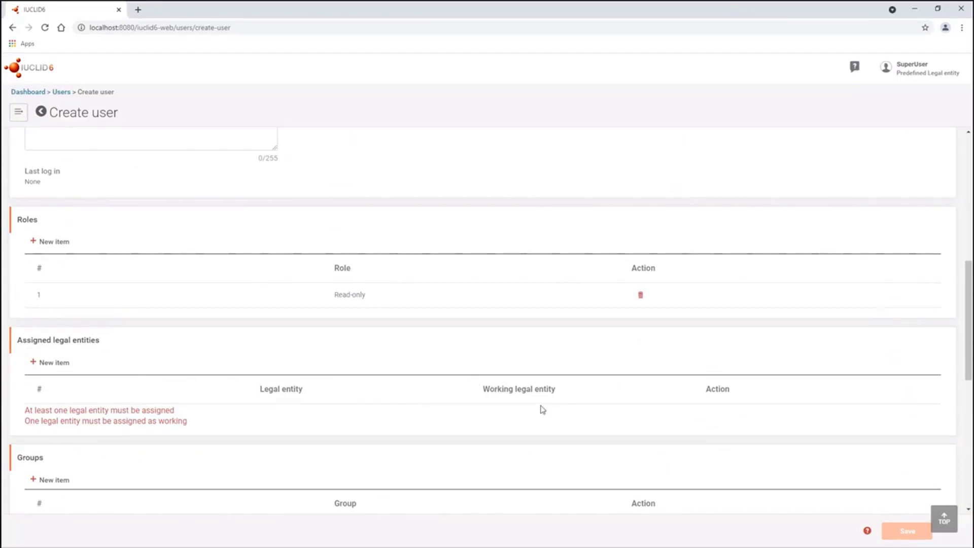
{"action": "left_click", "coordinate": [41, 112]}
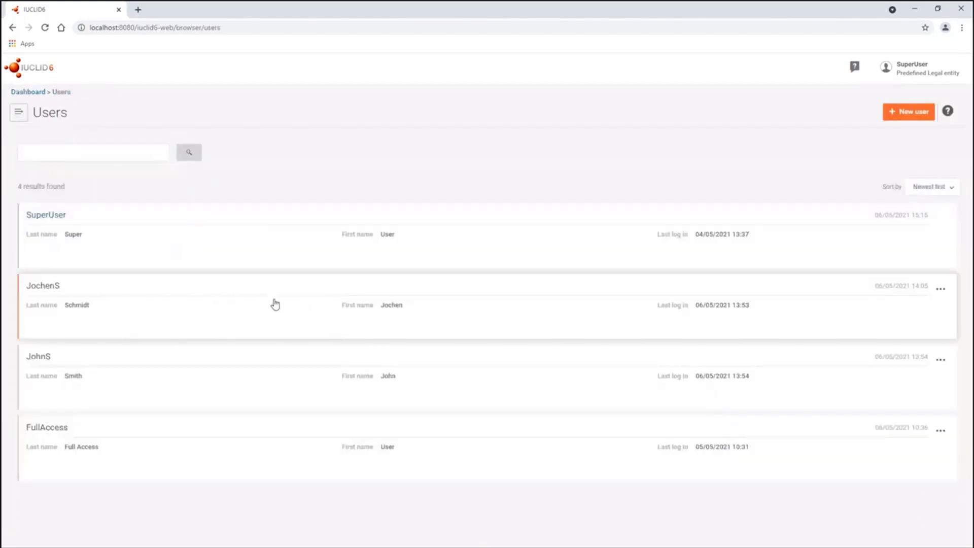
- Open the second user's account and review its User profile details
{"action": "left_click", "coordinate": [236, 305]}
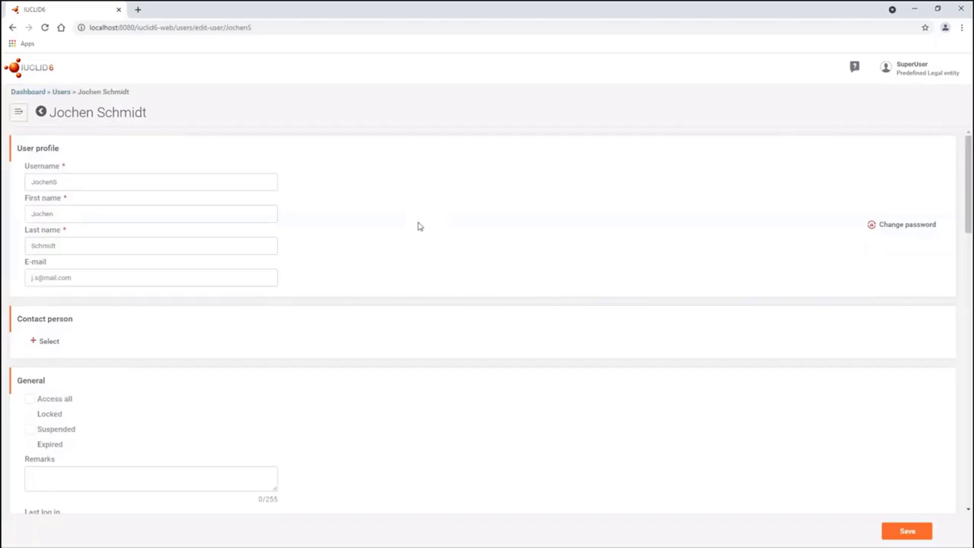
{"action": "scroll", "coordinate": [370, 270], "scroll_direction": "down", "scroll_amount": 4}
{"action": "scroll", "coordinate": [394, 288], "scroll_direction": "up", "scroll_amount": 3}
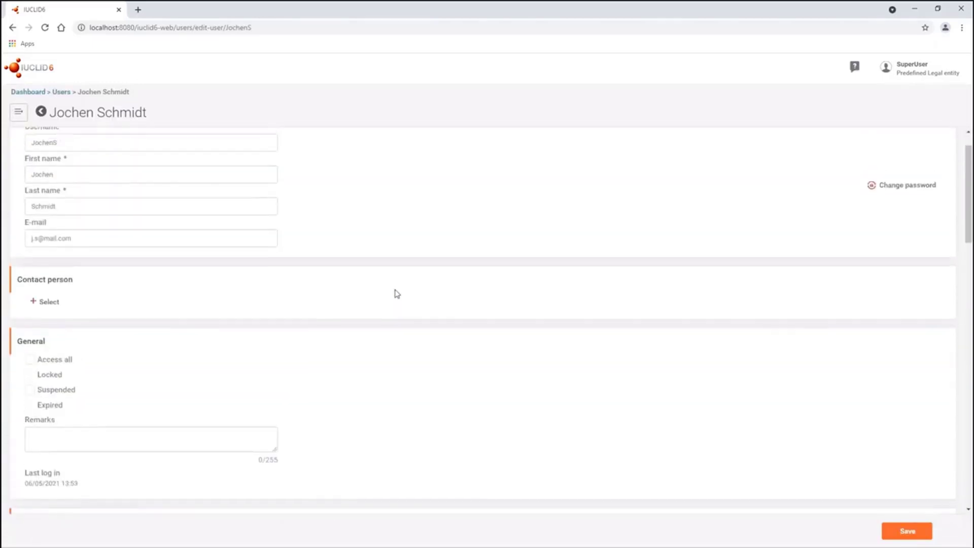
{"action": "scroll", "coordinate": [397, 294], "scroll_direction": "up", "scroll_amount": 1}
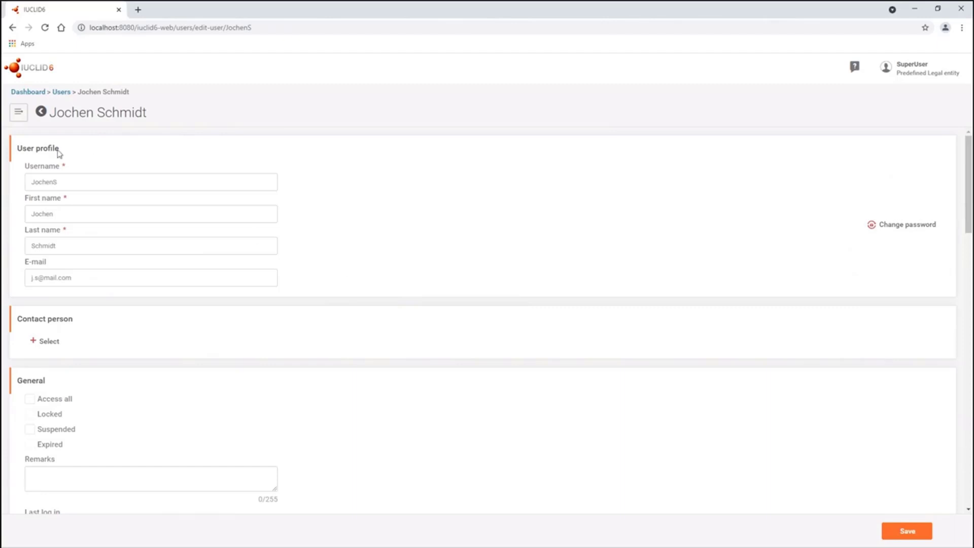
{"action": "left_click_drag", "start_coordinate": [59, 151], "coordinate": [16, 148]}
{"action": "left_click", "coordinate": [913, 76]}
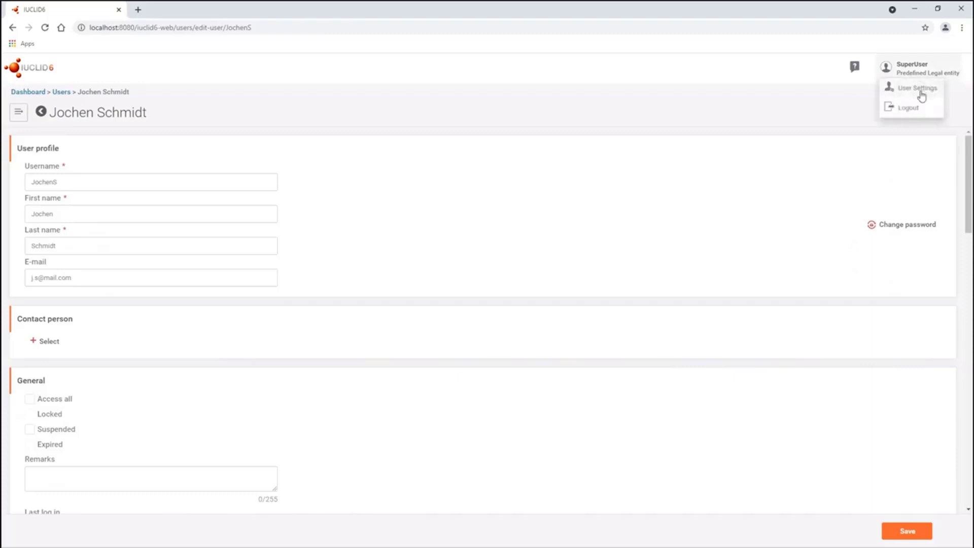
{"action": "left_click", "coordinate": [922, 95]}
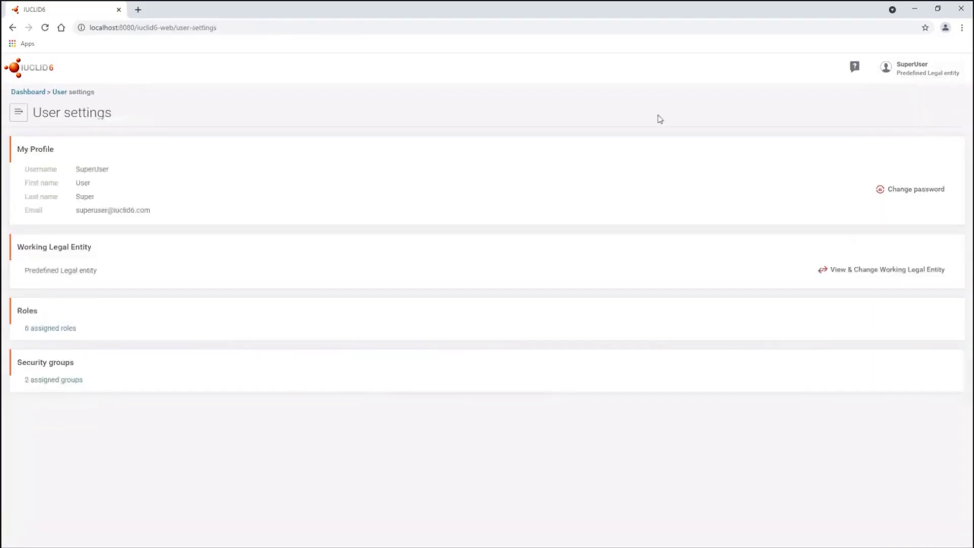
{"action": "left_click_drag", "start_coordinate": [91, 160], "coordinate": [155, 213]}
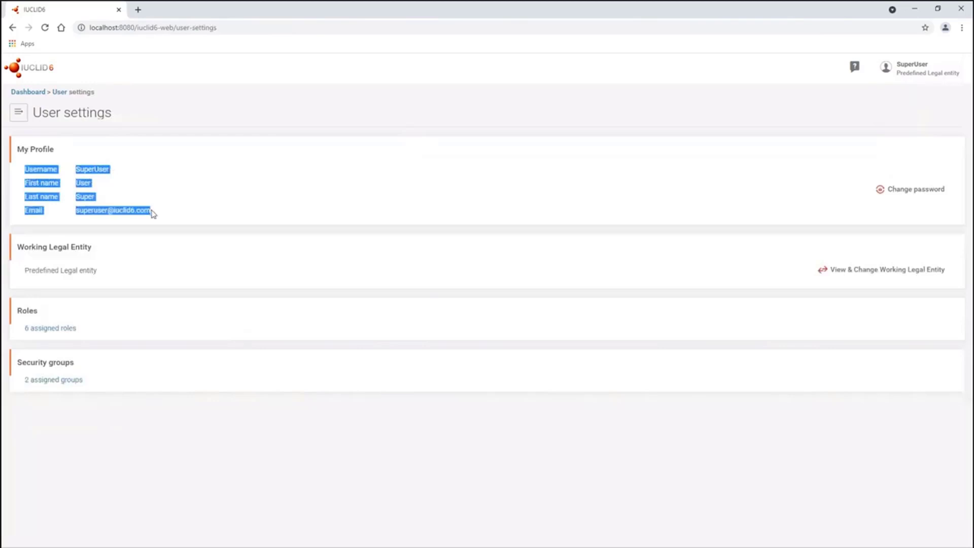
{"action": "left_click", "coordinate": [161, 216]}
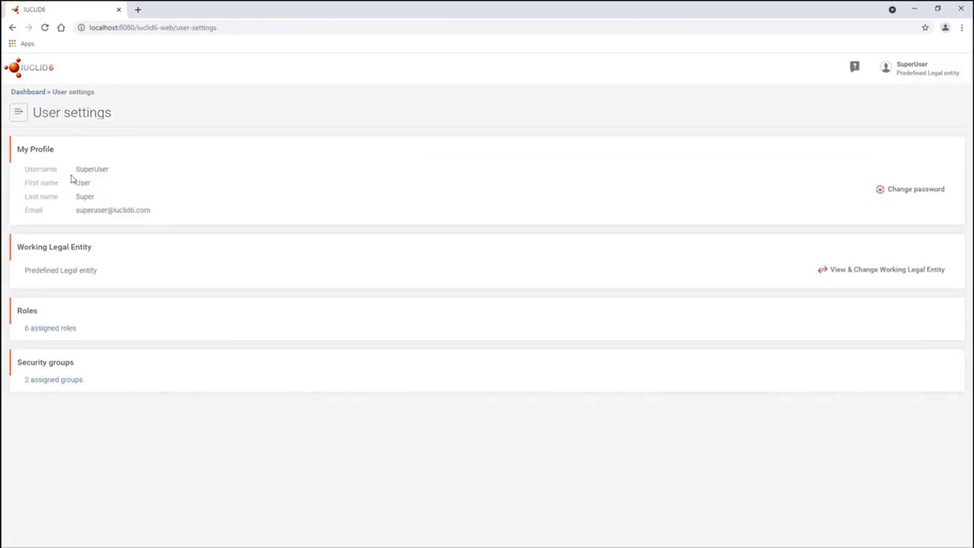
{"action": "left_click", "coordinate": [13, 27]}
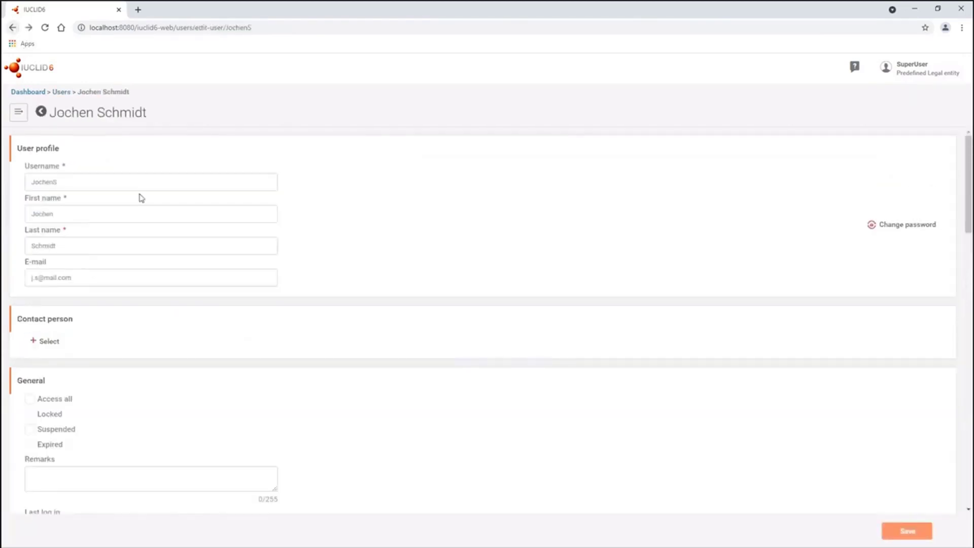
{"action": "scroll", "coordinate": [114, 266], "scroll_direction": "down", "scroll_amount": 1}
{"action": "scroll", "coordinate": [140, 267], "scroll_direction": "down", "scroll_amount": 2}
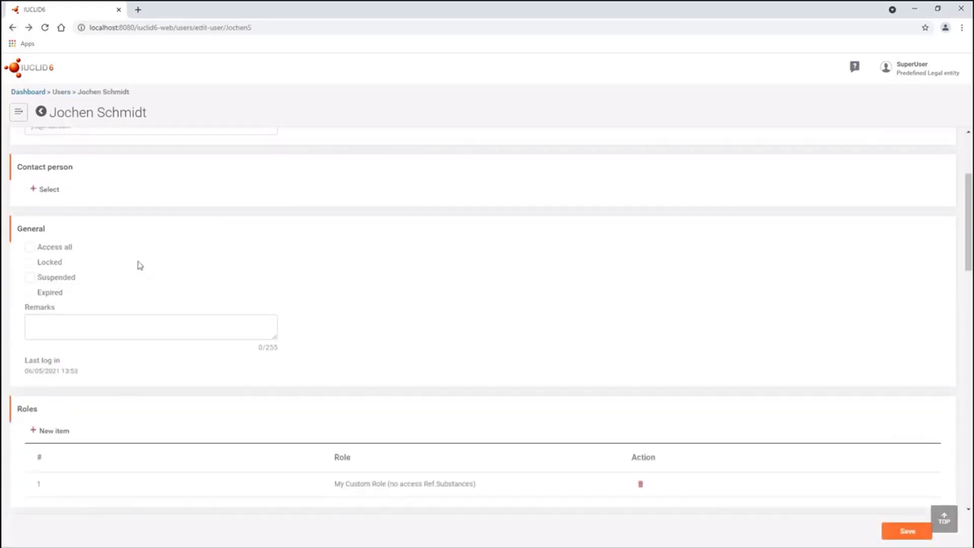
{"action": "scroll", "coordinate": [102, 220], "scroll_direction": "up", "scroll_amount": 2}
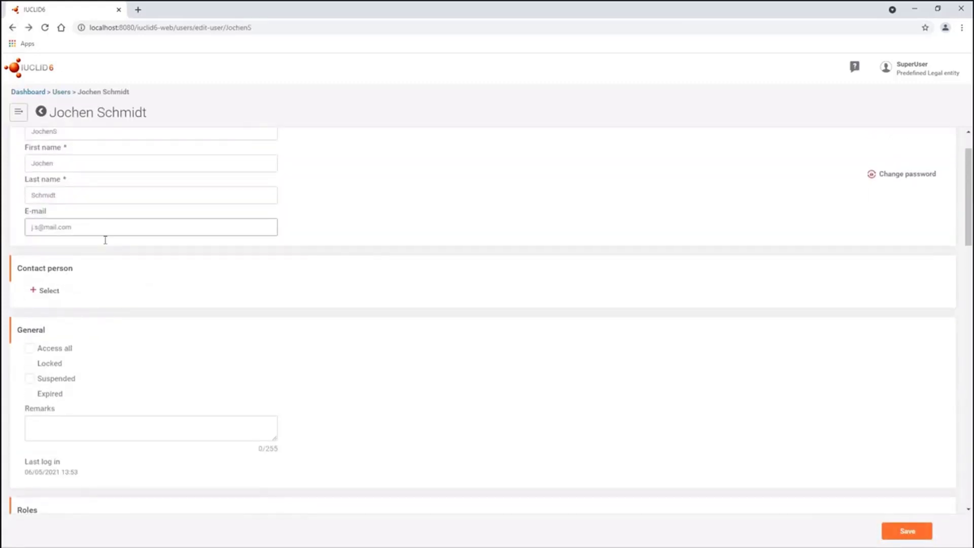
{"action": "left_click", "coordinate": [43, 291]}
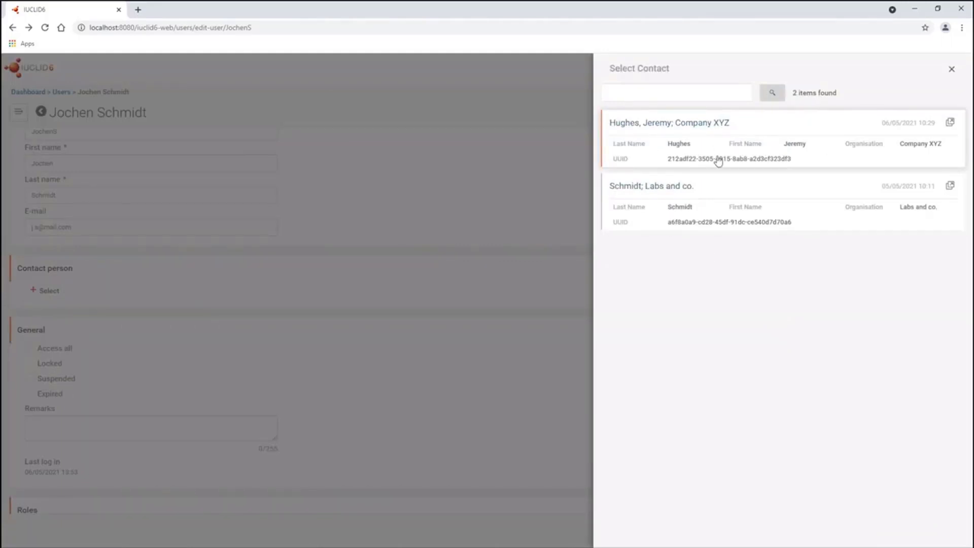
{"action": "left_click", "coordinate": [710, 94]}
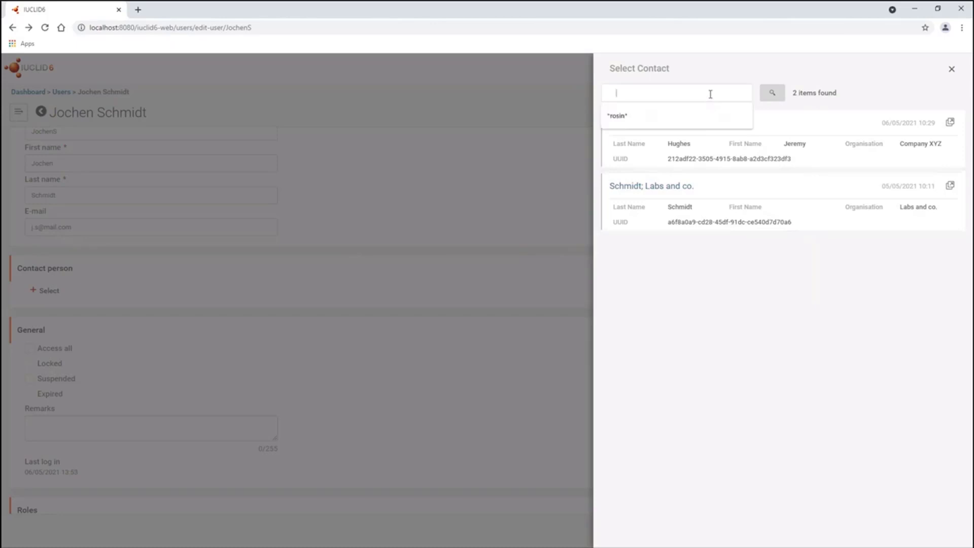
{"action": "left_click", "coordinate": [726, 75]}
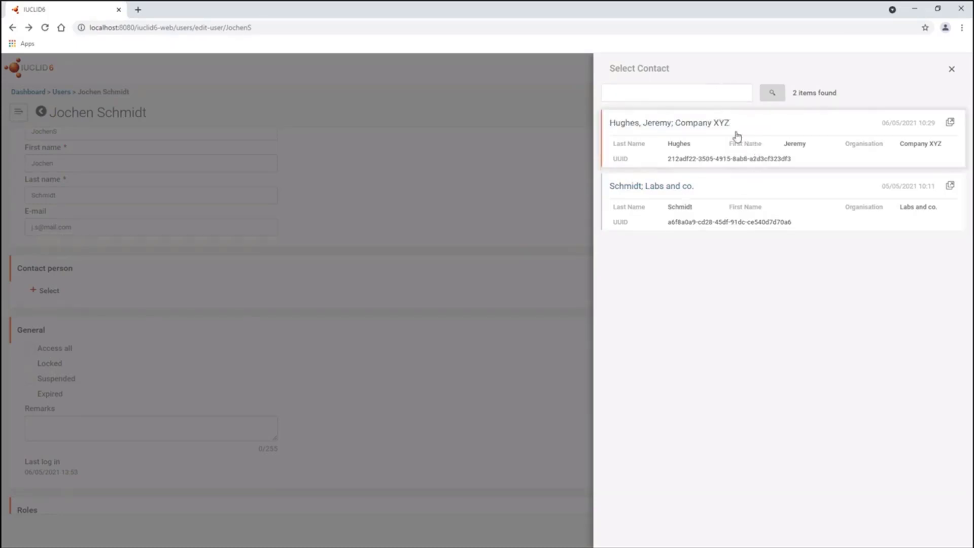
{"action": "left_click", "coordinate": [664, 86]}
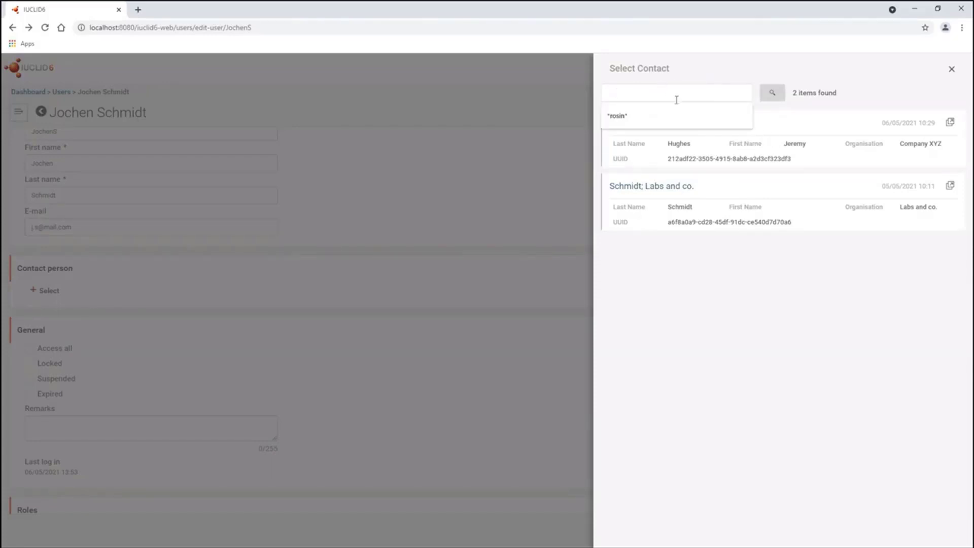
{"action": "type", "text": "Jeremy"}
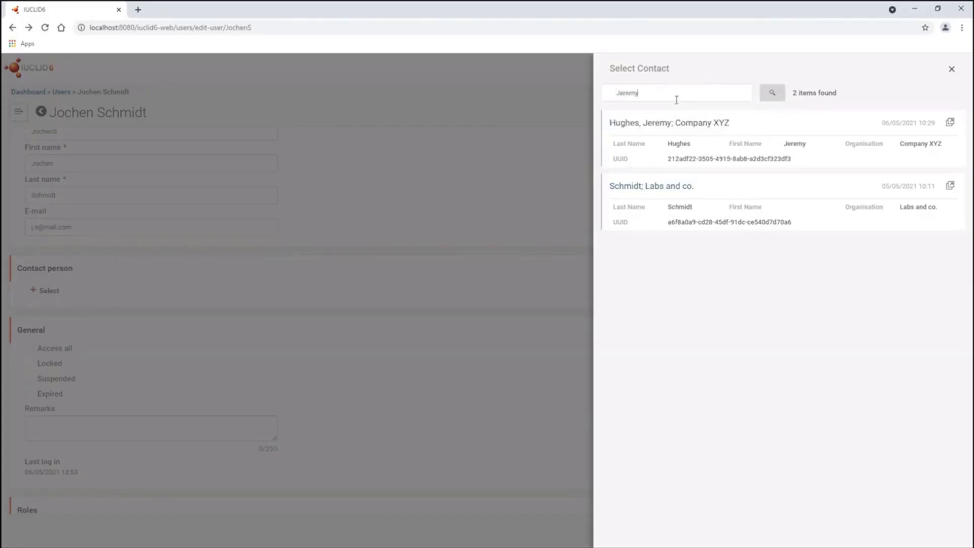
{"action": "left_click_drag", "start_coordinate": [647, 96], "coordinate": [618, 99]}
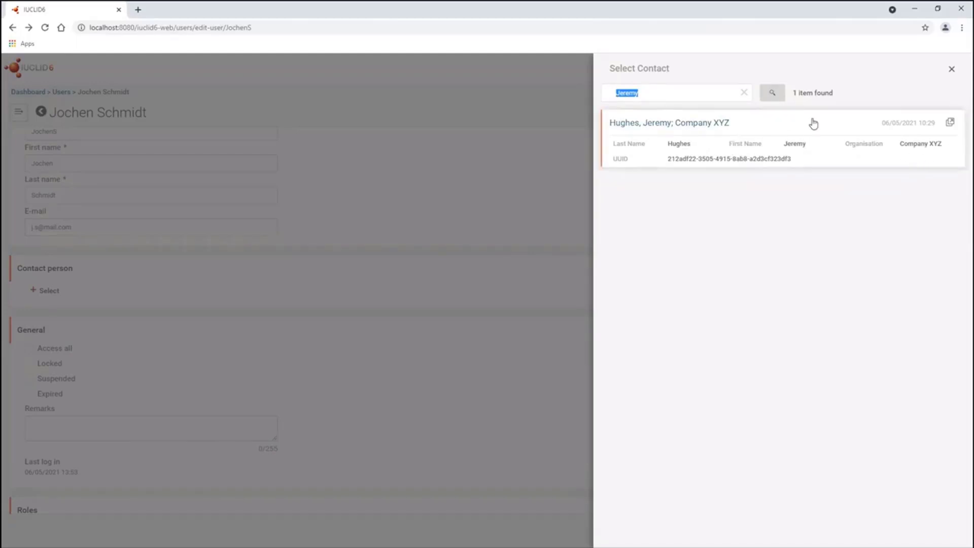
{"action": "left_click_drag", "start_coordinate": [664, 92], "coordinate": [584, 96]}
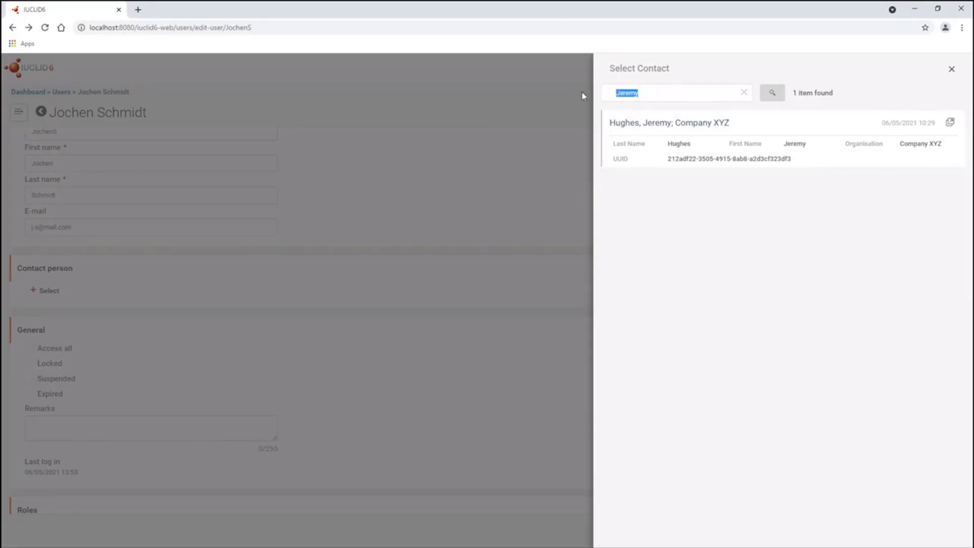
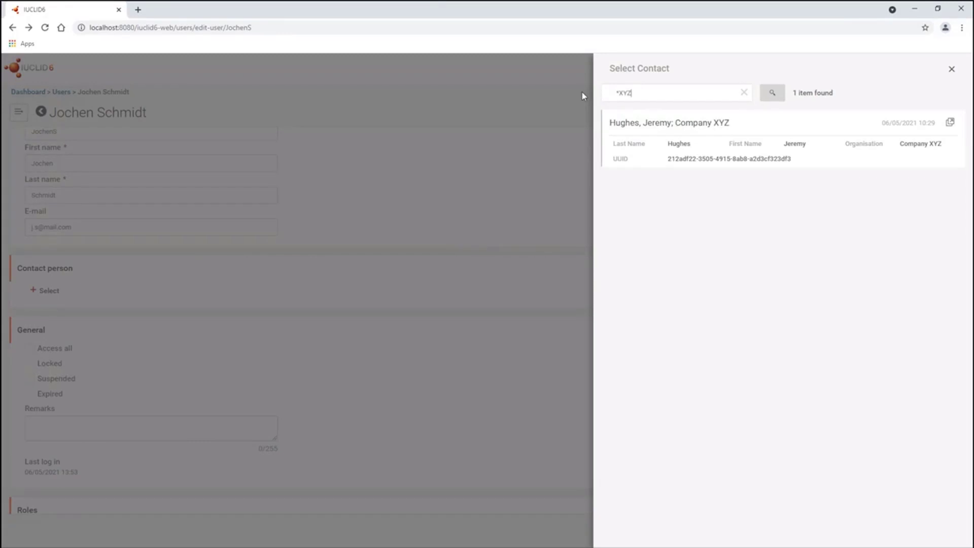
{"action": "left_click", "coordinate": [743, 95]}
{"action": "left_click", "coordinate": [949, 71]}
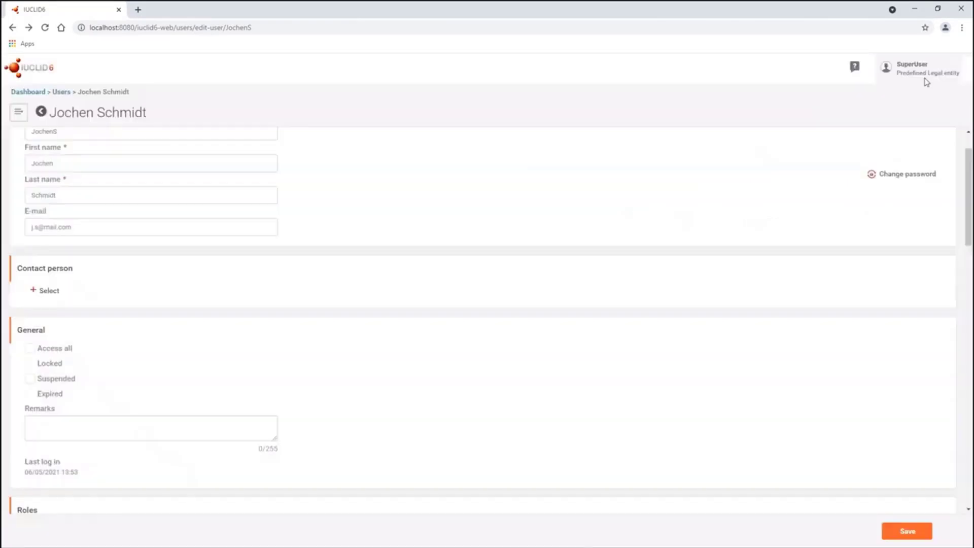
{"action": "left_click", "coordinate": [58, 298]}
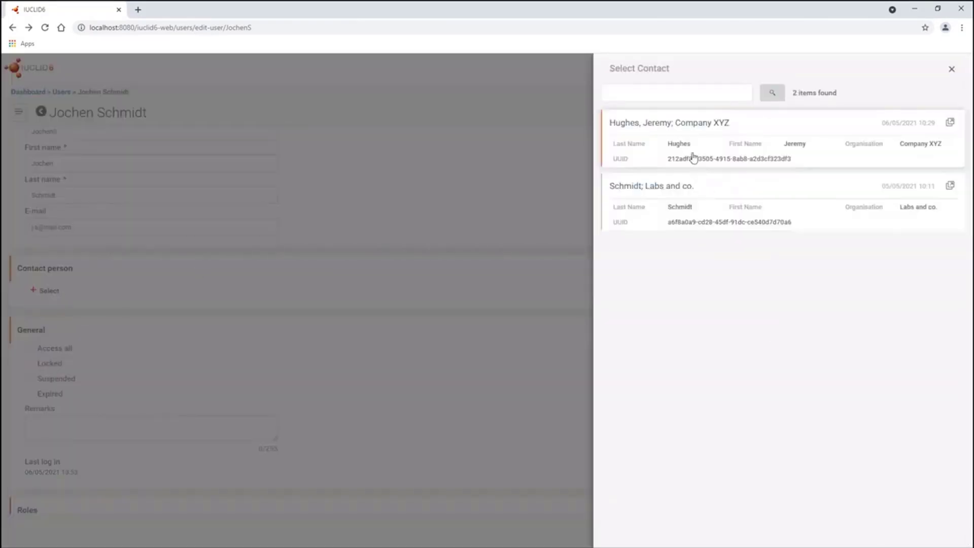
- Assign the Labs and co. contact as contact person, then review the Roles and Groups sections
{"action": "left_click", "coordinate": [688, 200]}
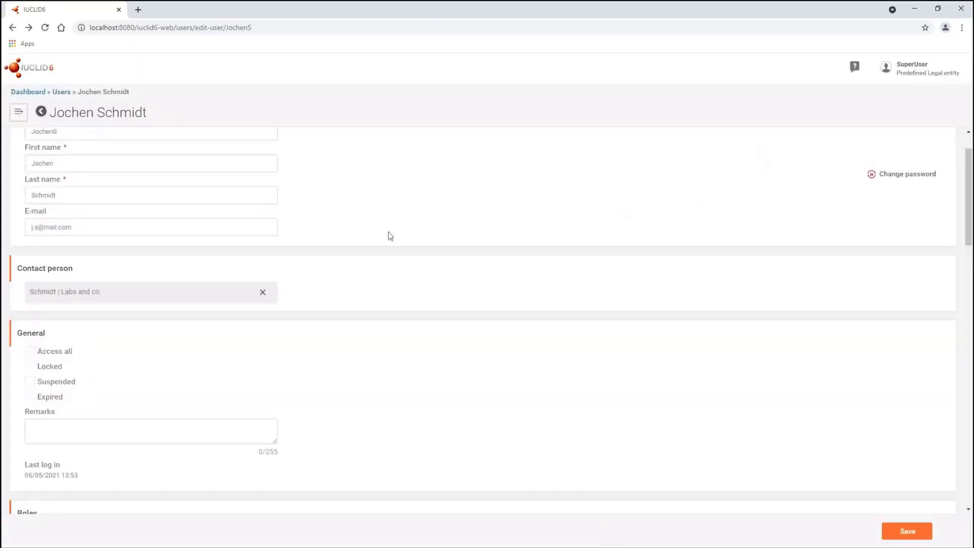
{"action": "scroll", "coordinate": [139, 297], "scroll_direction": "down", "scroll_amount": 1}
{"action": "scroll", "coordinate": [451, 307], "scroll_direction": "down", "scroll_amount": 4}
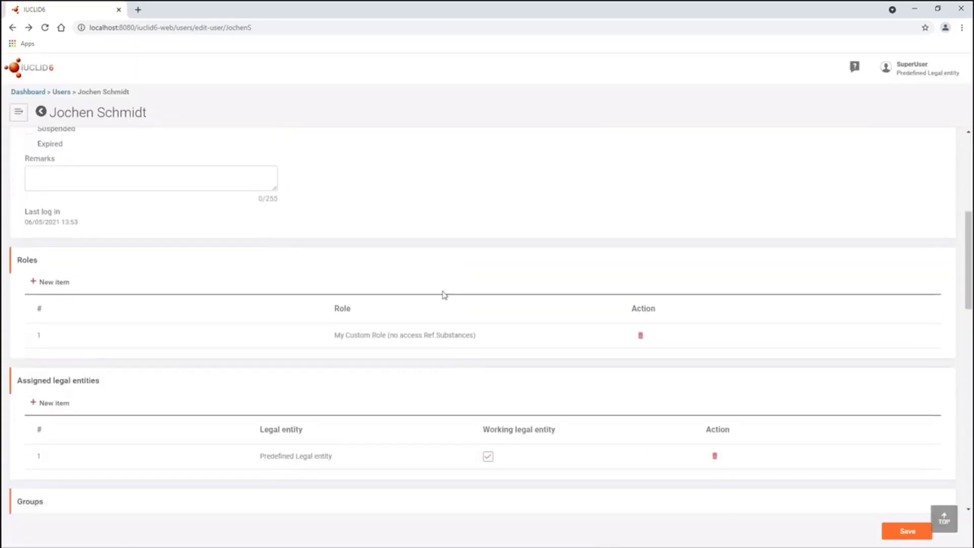
{"action": "scroll", "coordinate": [262, 277], "scroll_direction": "down", "scroll_amount": 1}
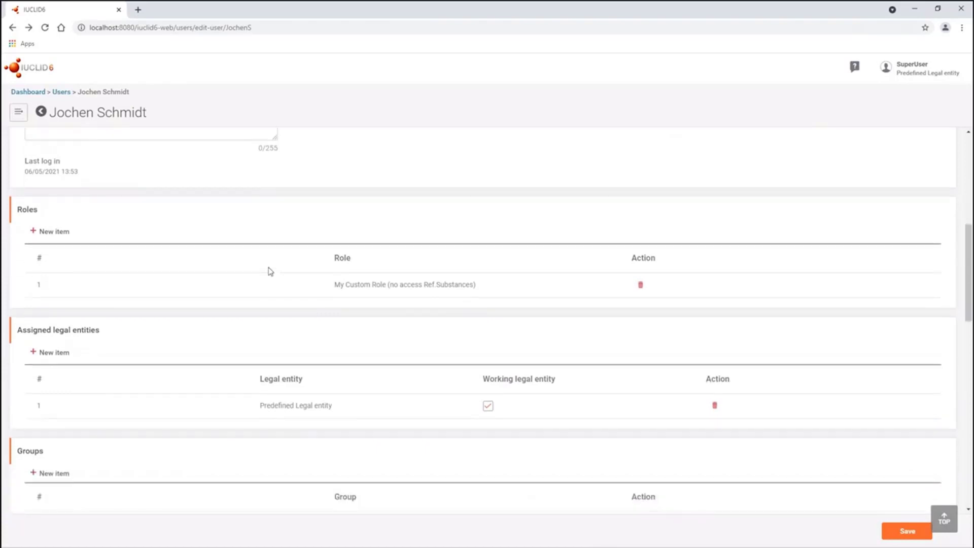
{"action": "scroll", "coordinate": [250, 363], "scroll_direction": "down", "scroll_amount": 1}
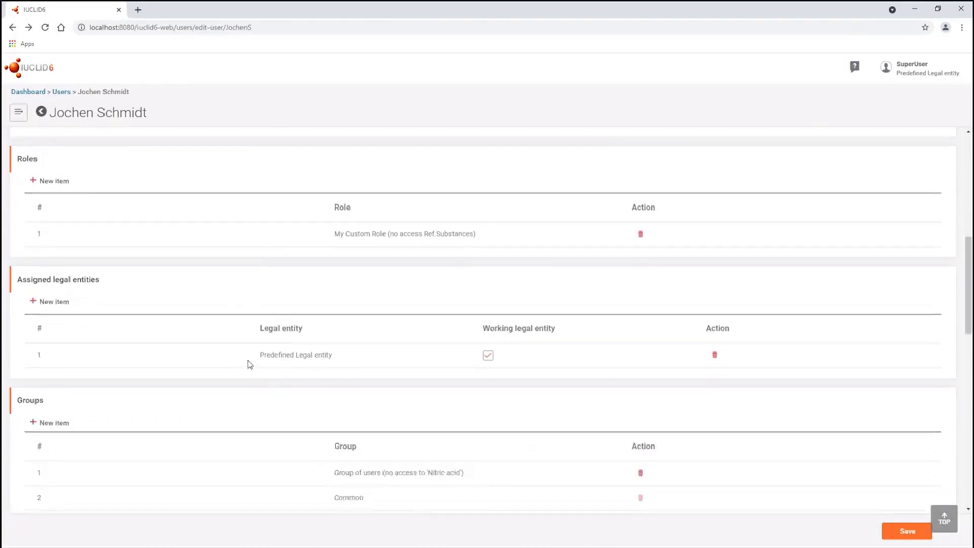
{"action": "scroll", "coordinate": [266, 305], "scroll_direction": "up", "scroll_amount": 1}
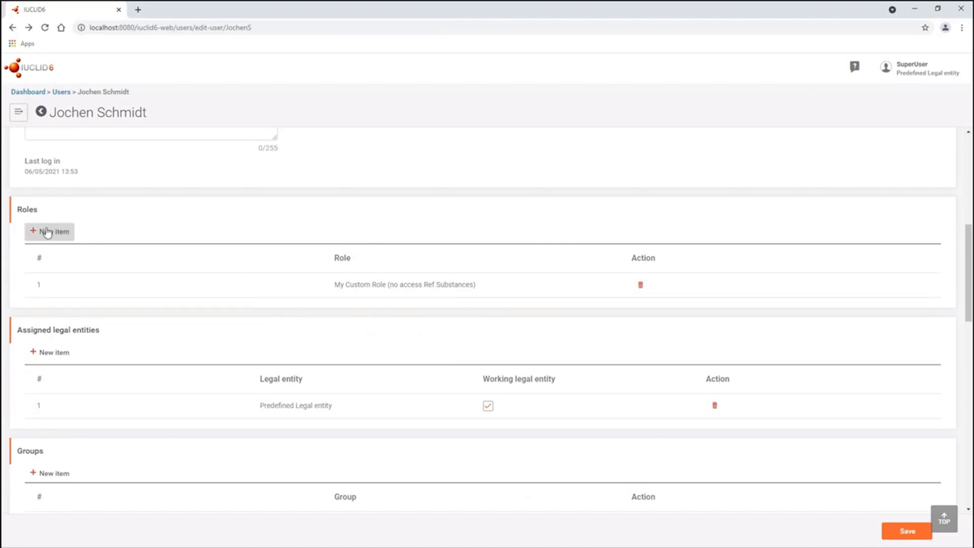
{"action": "left_click", "coordinate": [62, 232]}
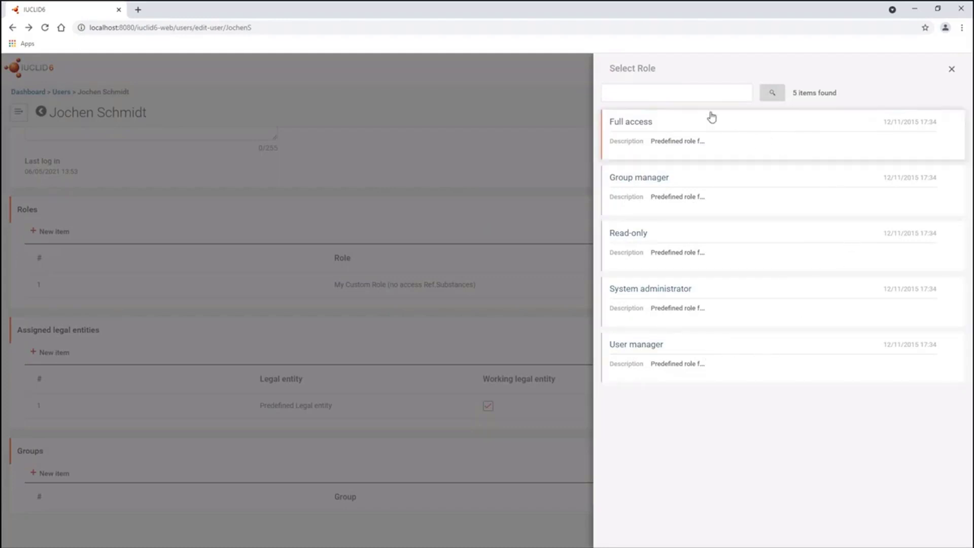
{"action": "left_click", "coordinate": [700, 96]}
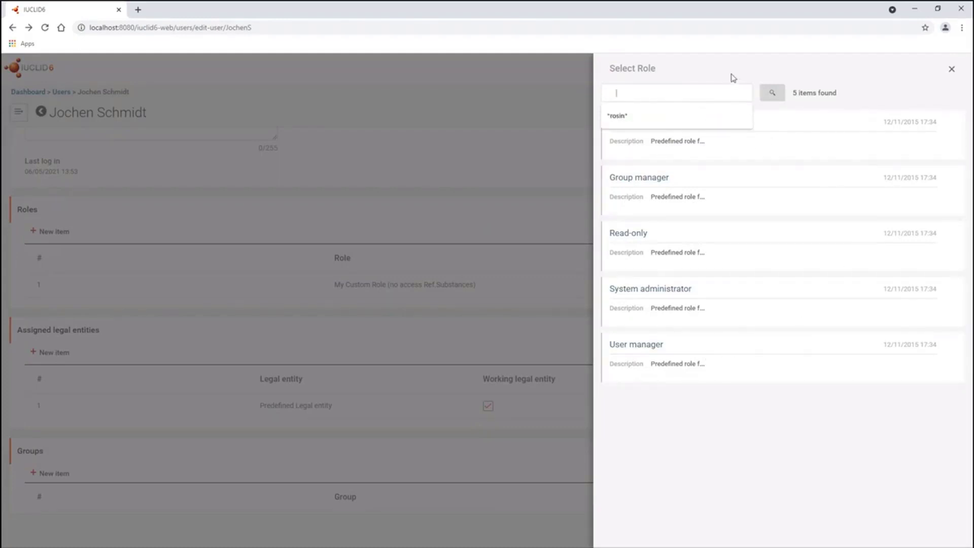
{"action": "left_click", "coordinate": [731, 77]}
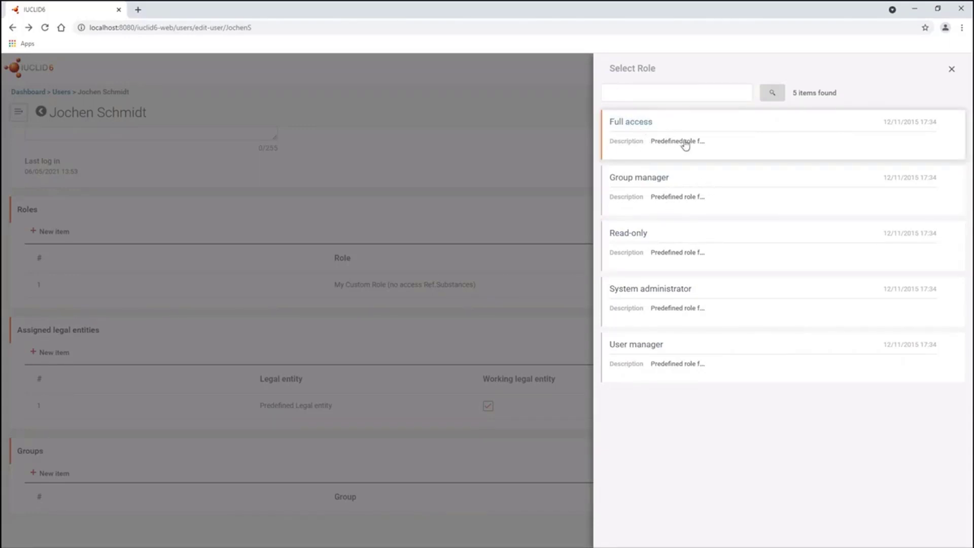
{"action": "left_click", "coordinate": [663, 99]}
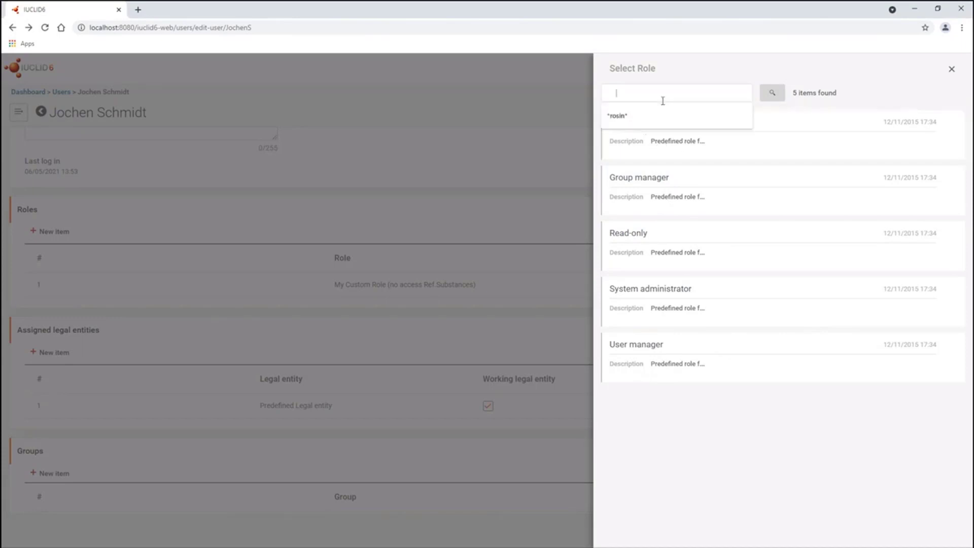
{"action": "left_click", "coordinate": [951, 69]}
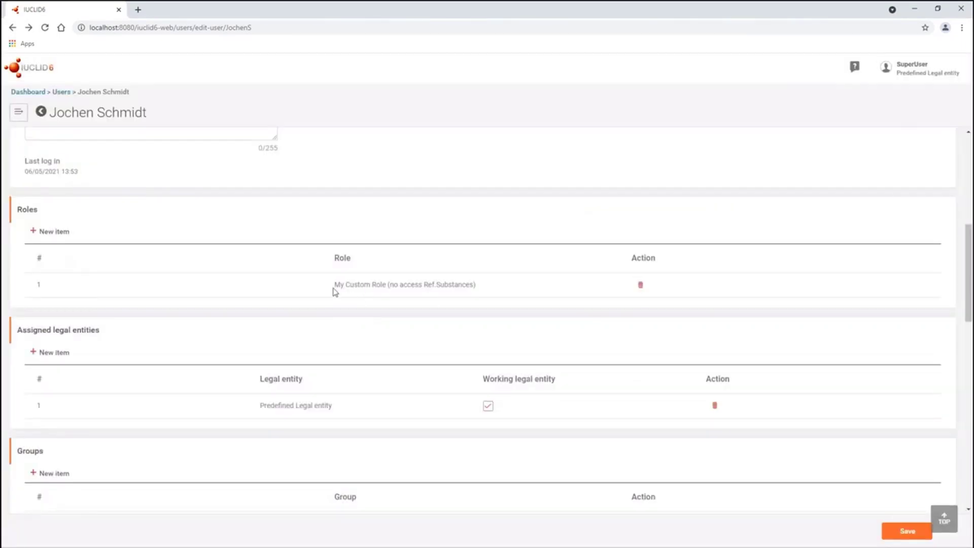
{"action": "left_click_drag", "start_coordinate": [334, 285], "coordinate": [474, 293]}
{"action": "left_click", "coordinate": [480, 292]}
{"action": "scroll", "coordinate": [479, 293], "scroll_direction": "down", "scroll_amount": 5}
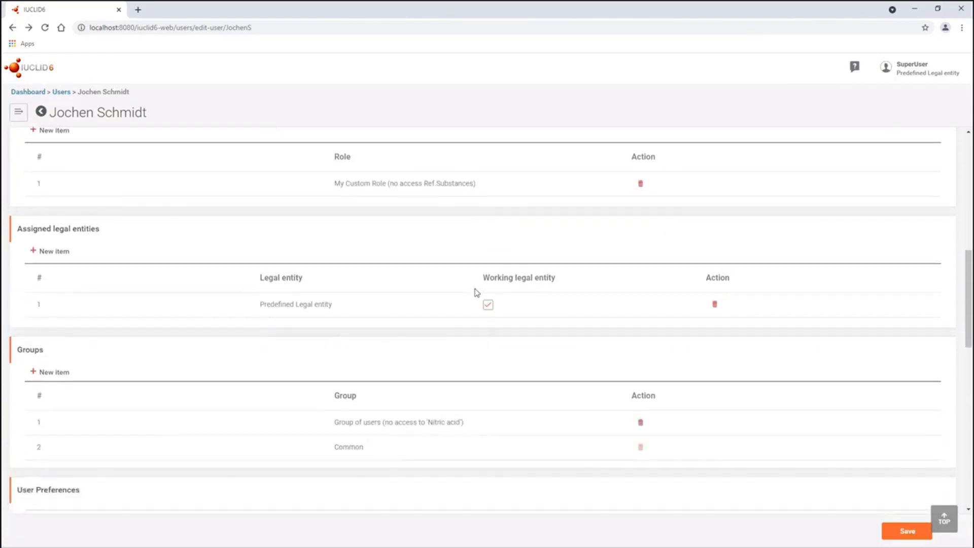
{"action": "scroll", "coordinate": [477, 292], "scroll_direction": "down", "scroll_amount": 2}
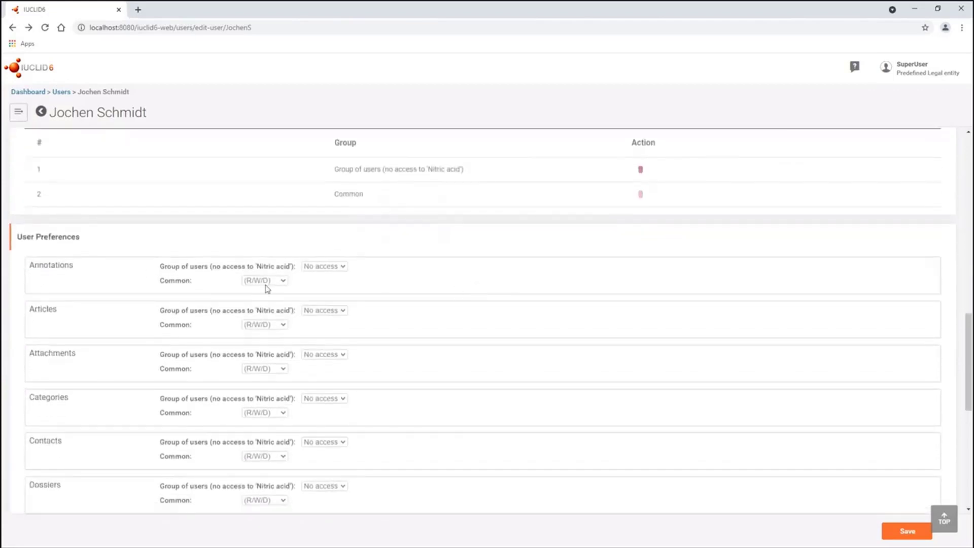
{"action": "left_click_drag", "start_coordinate": [81, 238], "coordinate": [33, 239]}
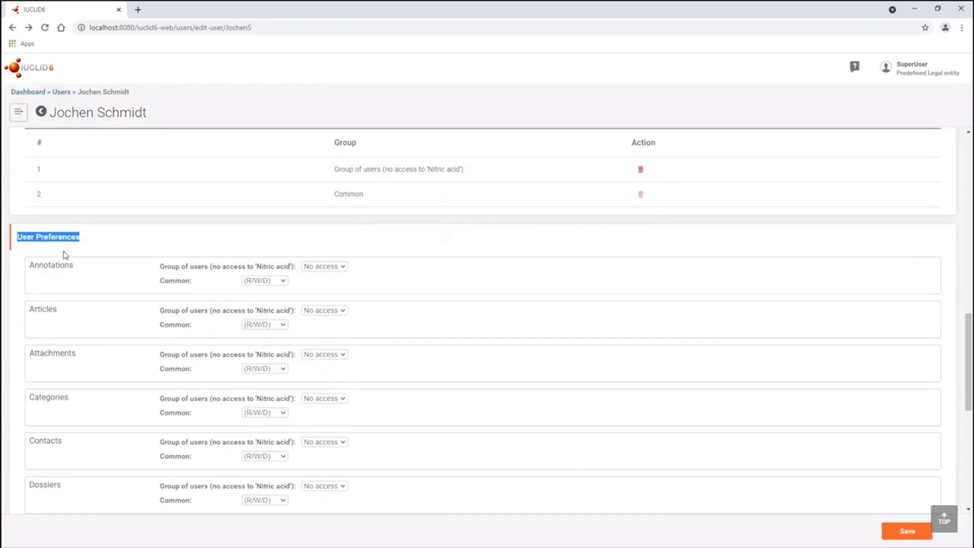
{"action": "left_click", "coordinate": [84, 241]}
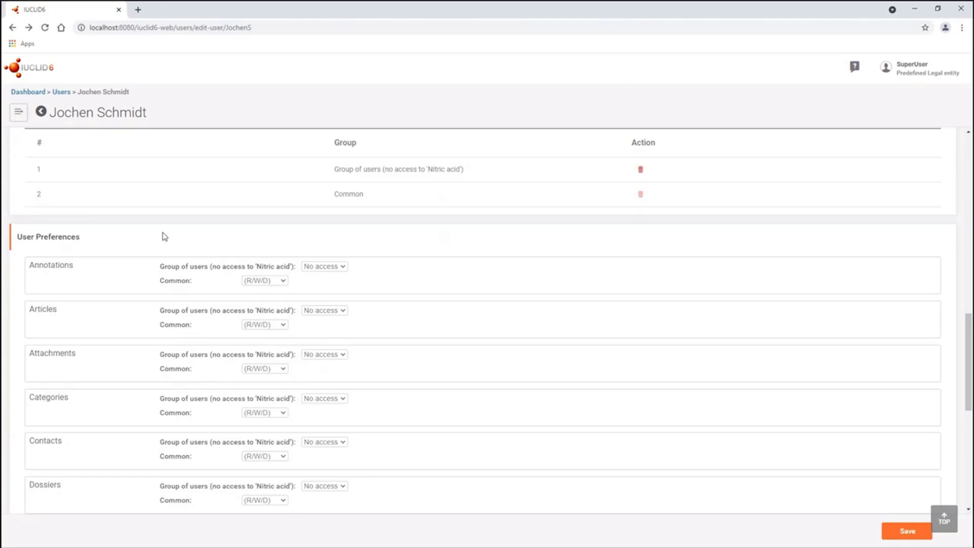
{"action": "scroll", "coordinate": [164, 236], "scroll_direction": "up", "scroll_amount": 10}
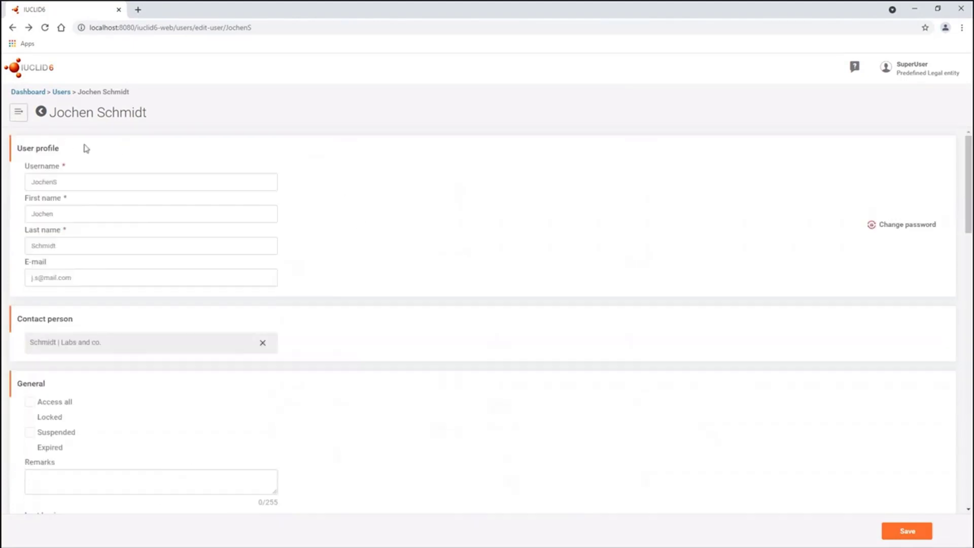
- Go to User management > Role to list the six roles
{"action": "left_click", "coordinate": [18, 111]}
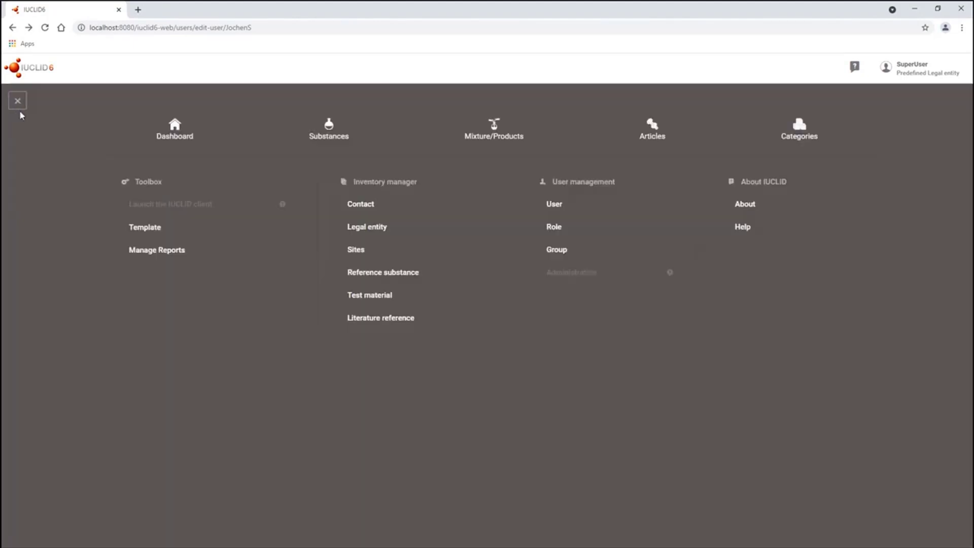
{"action": "left_click", "coordinate": [560, 237]}
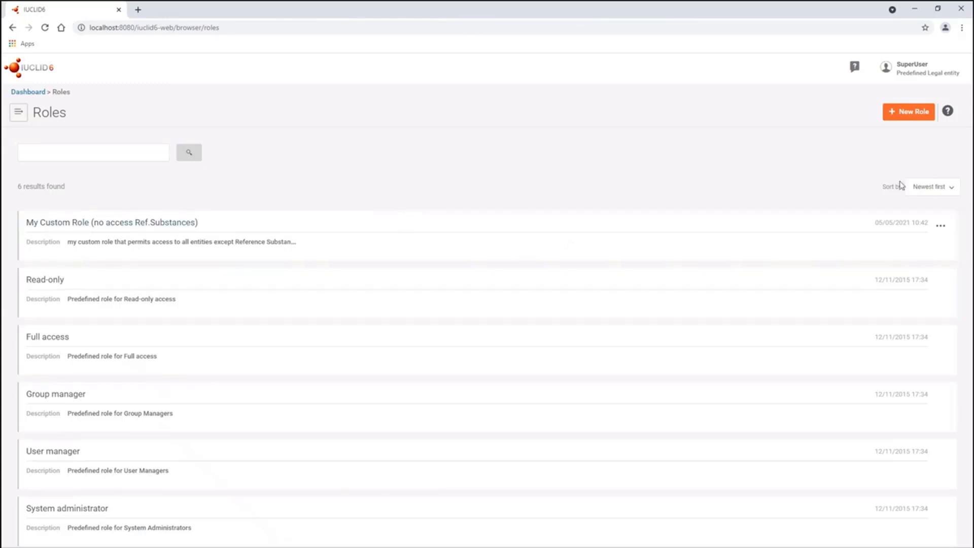
- Search roles for *access*, clear the search, and open My Custom Role (no access Ref.Substances)
{"action": "left_click", "coordinate": [928, 186]}
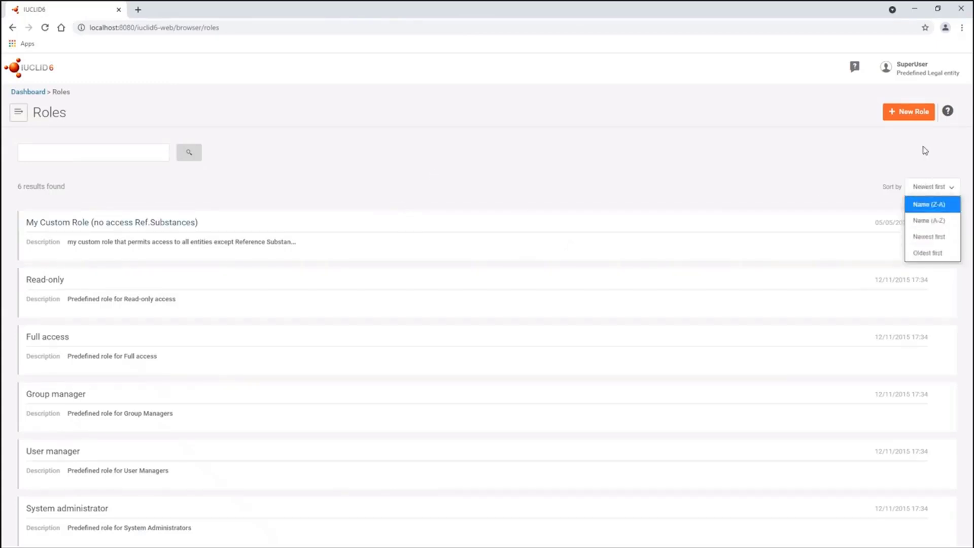
{"action": "left_click", "coordinate": [119, 154]}
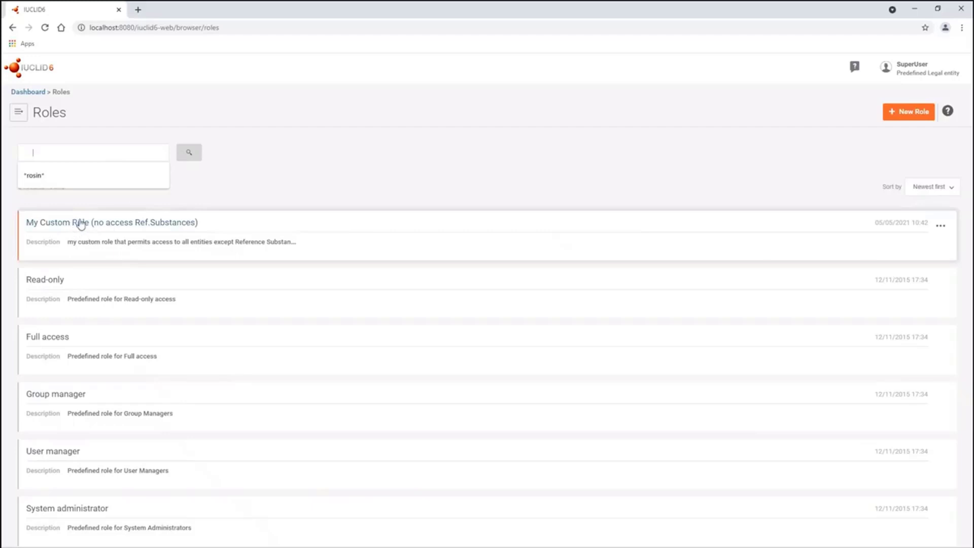
{"action": "left_click", "coordinate": [303, 183]}
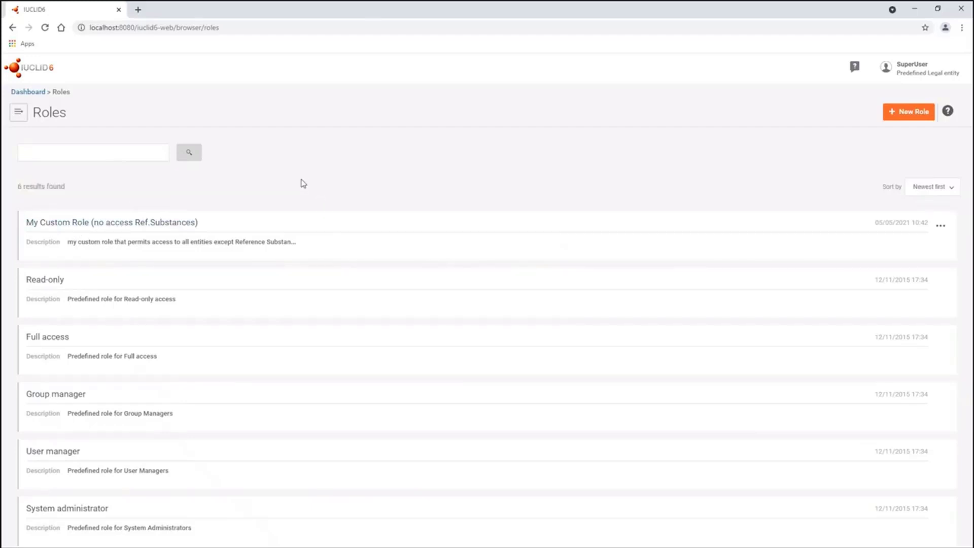
{"action": "left_click", "coordinate": [151, 153]}
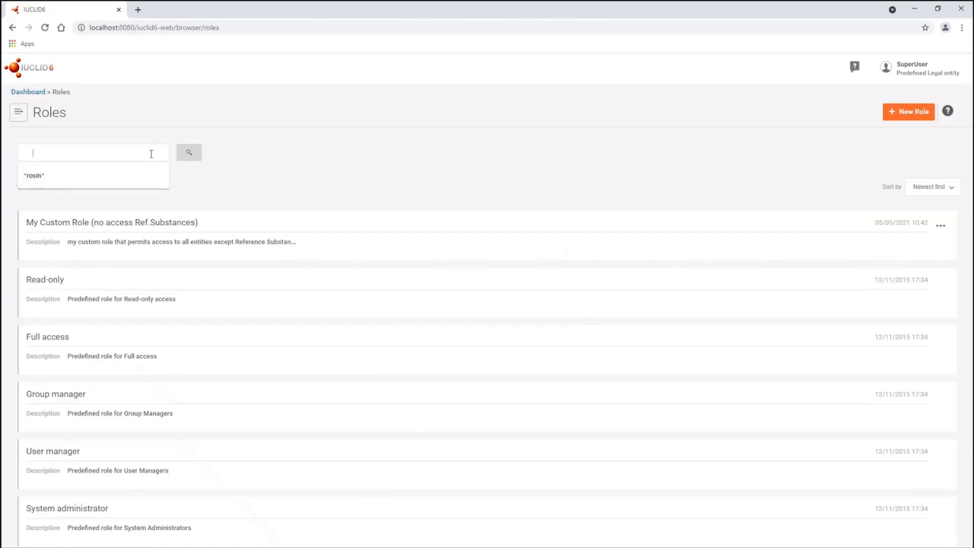
{"action": "type", "text": "*access"}
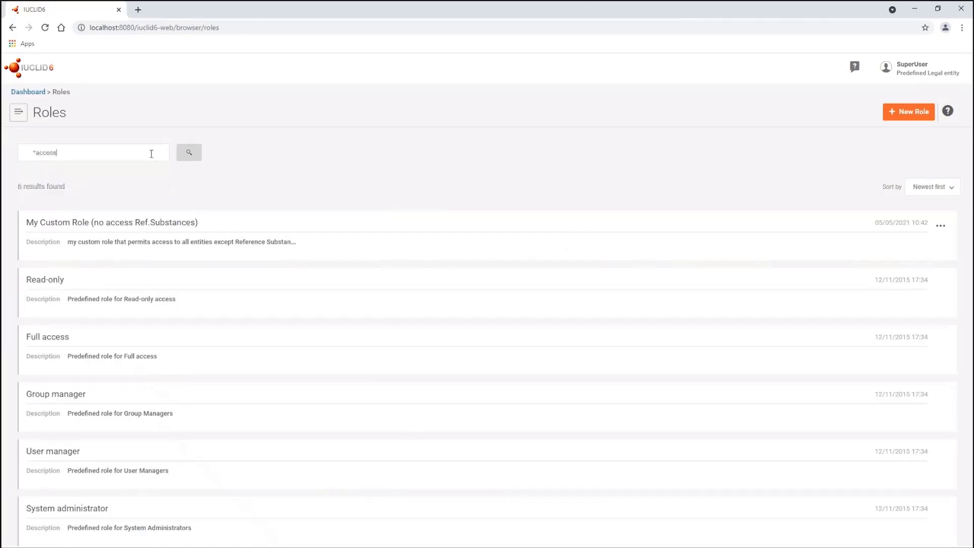
{"action": "type", "text": "*"}
{"action": "key", "text": "Return"}
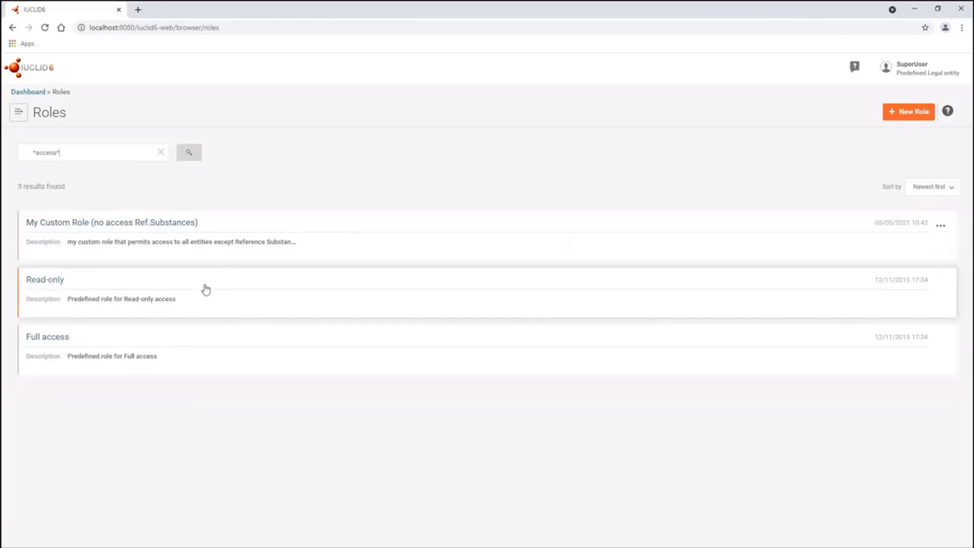
{"action": "left_click", "coordinate": [160, 154]}
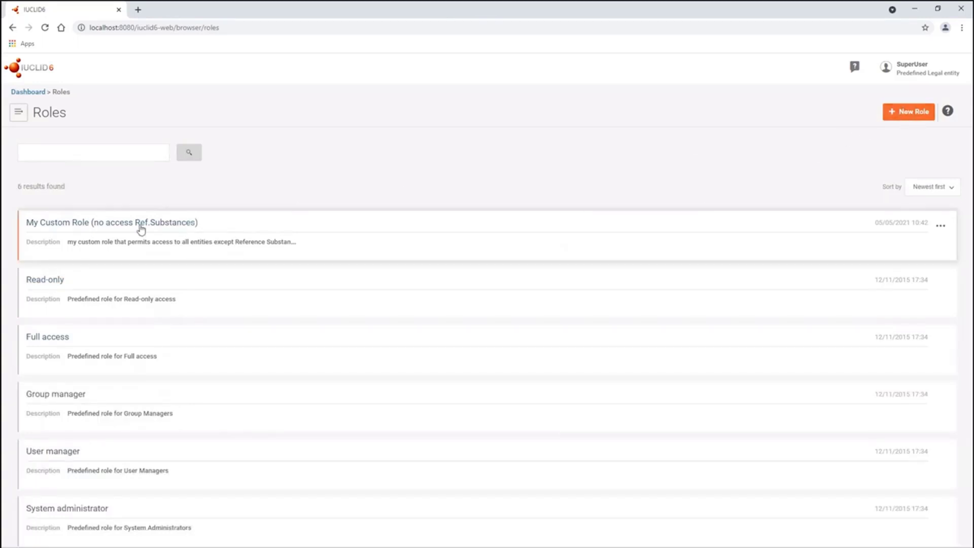
{"action": "left_click", "coordinate": [100, 227]}
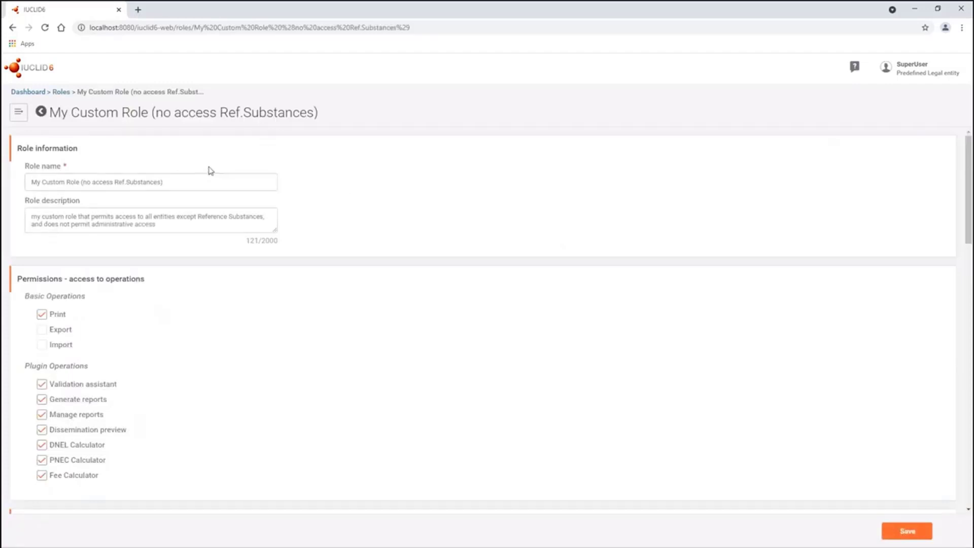
{"action": "left_click", "coordinate": [184, 183]}
{"action": "left_click_drag", "start_coordinate": [162, 183], "coordinate": [22, 179]}
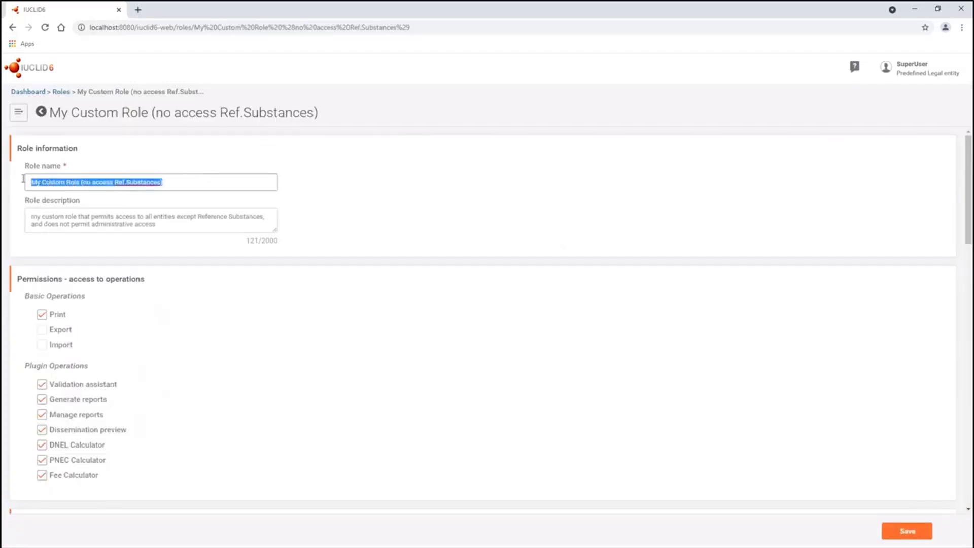
{"action": "left_click_drag", "start_coordinate": [170, 183], "coordinate": [32, 180]}
{"action": "left_click", "coordinate": [52, 185]}
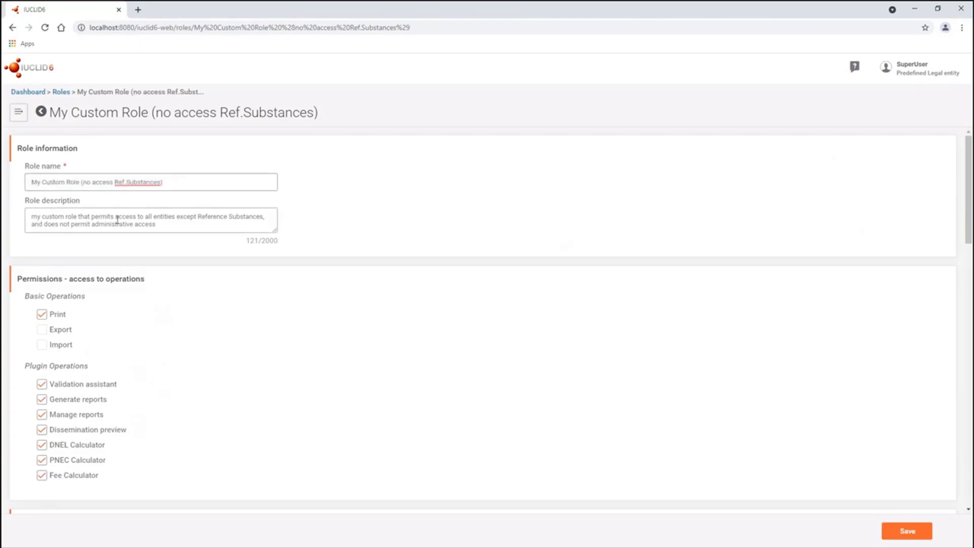
{"action": "left_click_drag", "start_coordinate": [85, 184], "coordinate": [160, 185]}
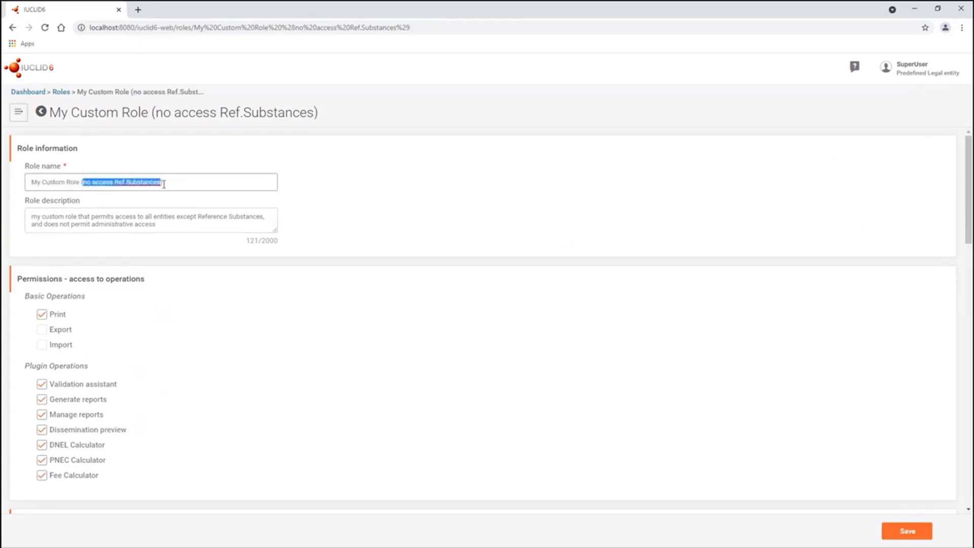
{"action": "left_click", "coordinate": [177, 185]}
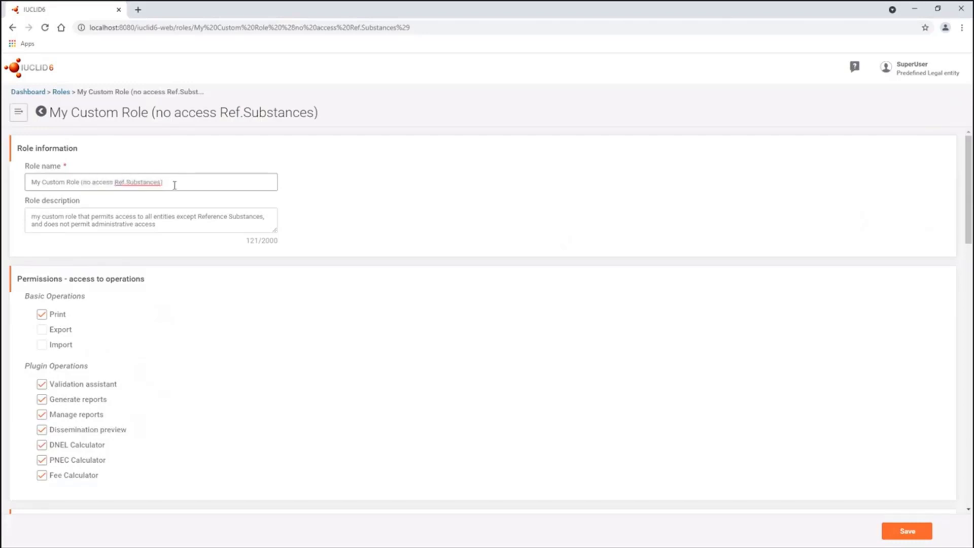
{"action": "left_click_drag", "start_coordinate": [164, 224], "coordinate": [27, 215]}
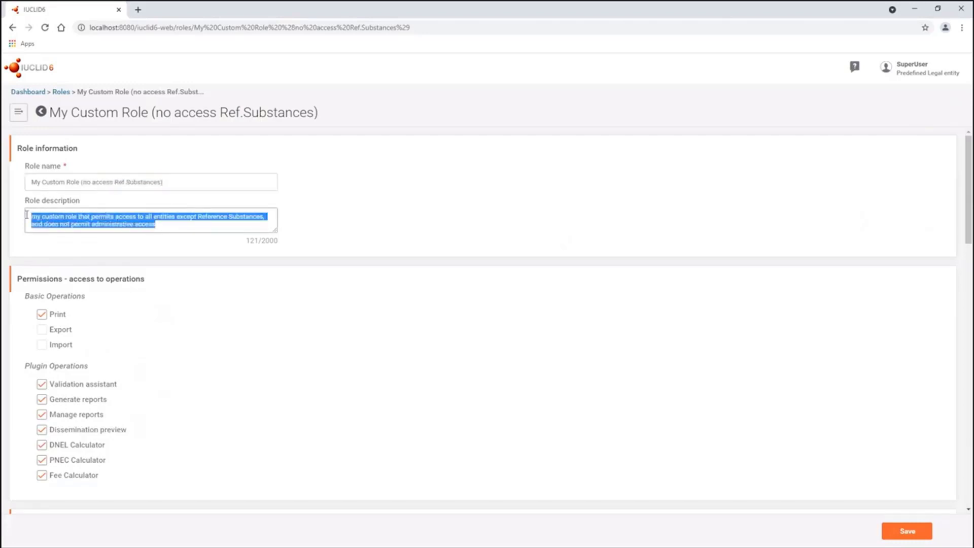
{"action": "left_click", "coordinate": [101, 226]}
{"action": "scroll", "coordinate": [160, 227], "scroll_direction": "down", "scroll_amount": 2}
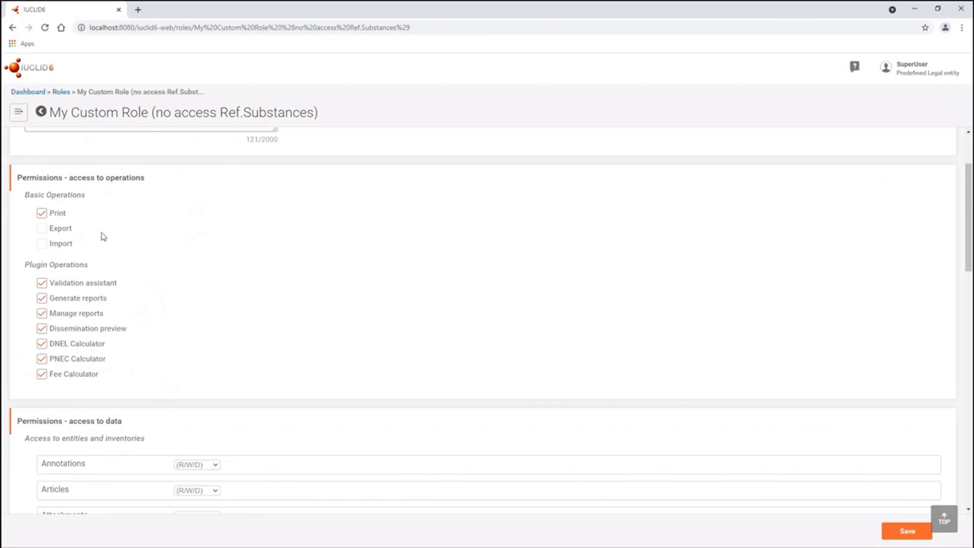
{"action": "left_click", "coordinate": [42, 229]}
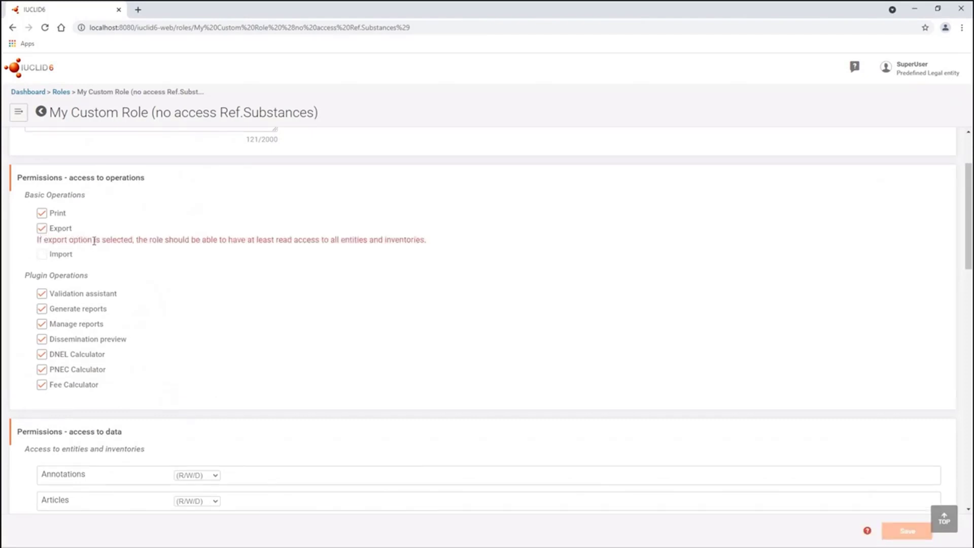
{"action": "left_click", "coordinate": [42, 254]}
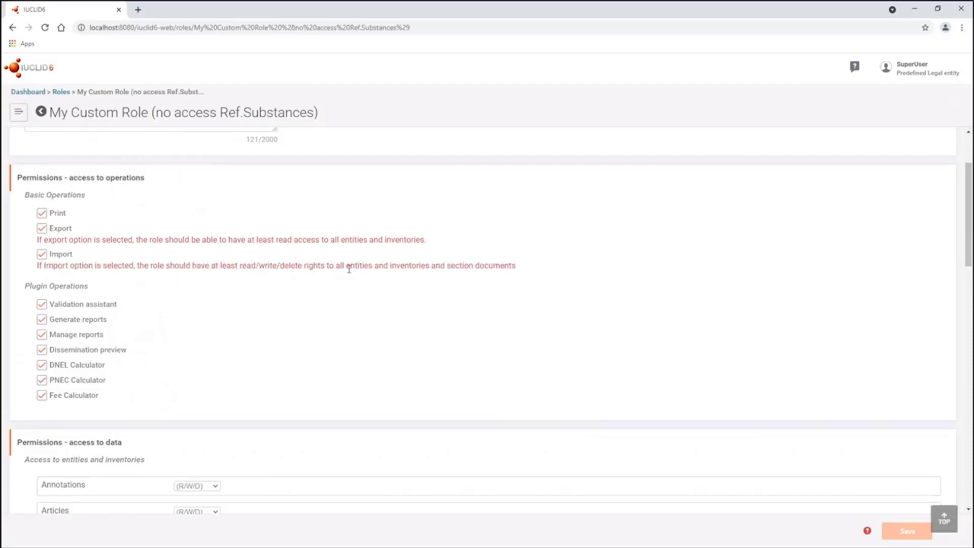
{"action": "left_click", "coordinate": [42, 254]}
{"action": "scroll", "coordinate": [247, 310], "scroll_direction": "down", "scroll_amount": 3}
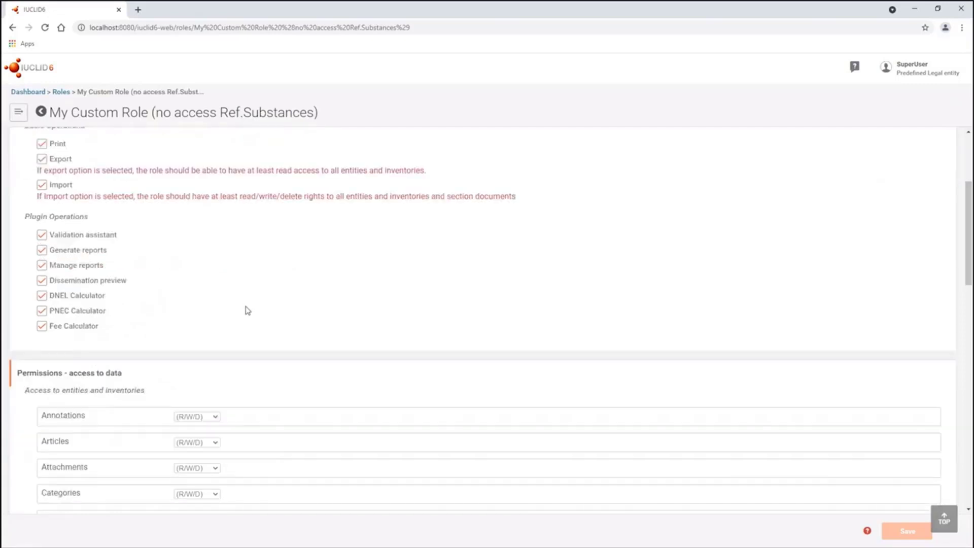
{"action": "scroll", "coordinate": [247, 309], "scroll_direction": "down", "scroll_amount": 3}
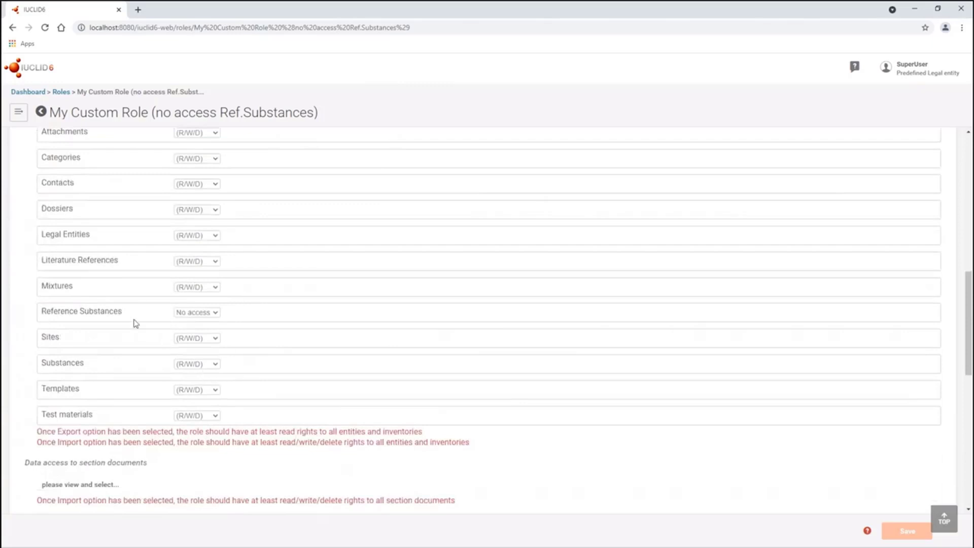
{"action": "left_click", "coordinate": [212, 312]}
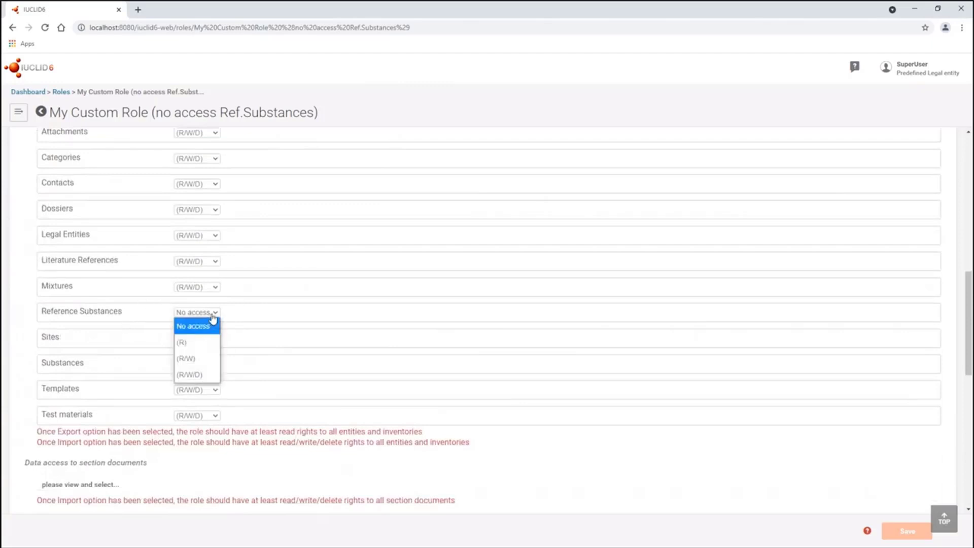
{"action": "left_click", "coordinate": [196, 340]}
{"action": "scroll", "coordinate": [219, 306], "scroll_direction": "up", "scroll_amount": 2}
{"action": "scroll", "coordinate": [218, 307], "scroll_direction": "up", "scroll_amount": 5}
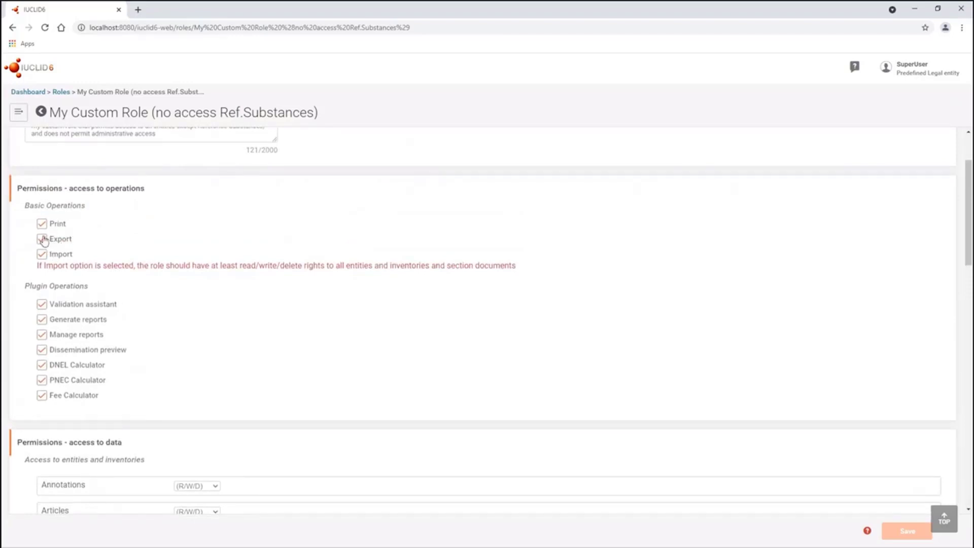
{"action": "scroll", "coordinate": [196, 418], "scroll_direction": "down", "scroll_amount": 6}
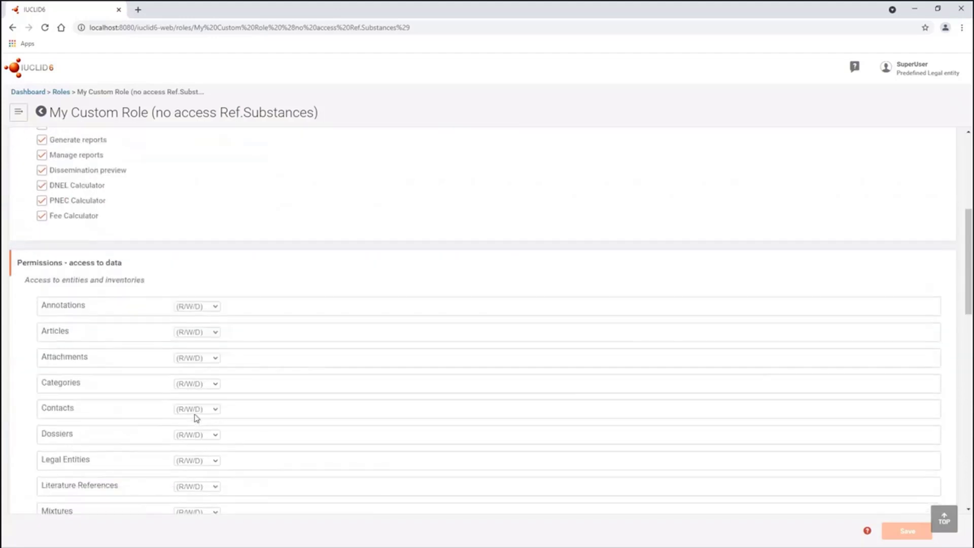
{"action": "left_click", "coordinate": [185, 414]}
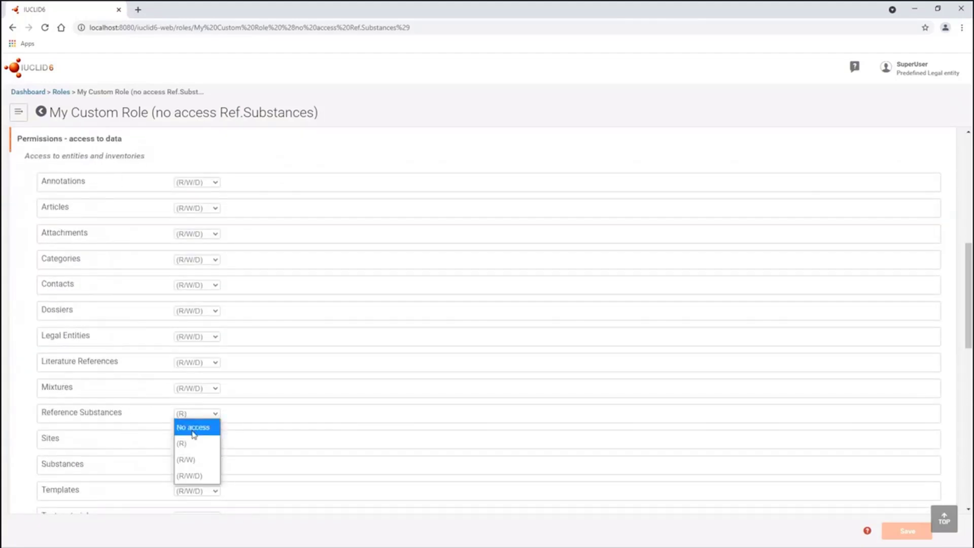
{"action": "left_click", "coordinate": [193, 426]}
{"action": "scroll", "coordinate": [268, 381], "scroll_direction": "up", "scroll_amount": 7}
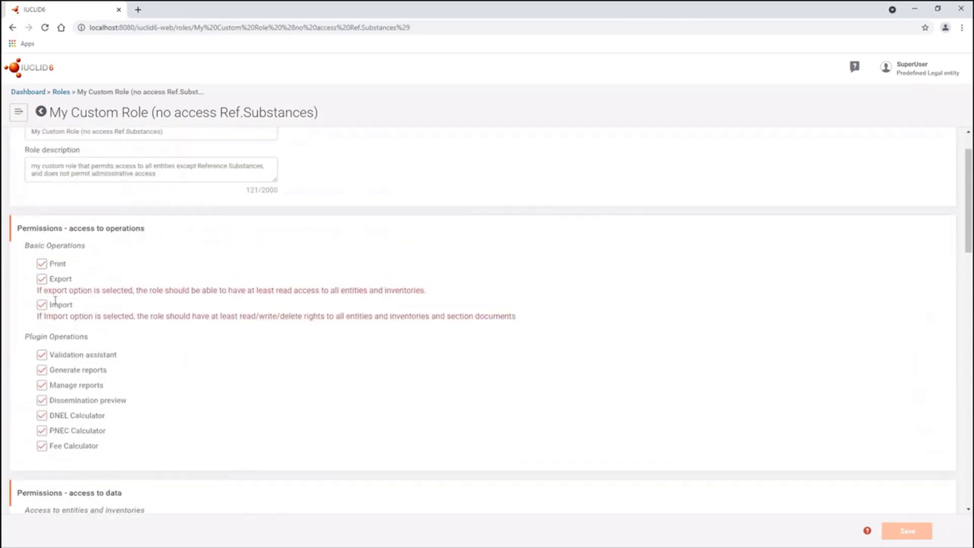
{"action": "left_click", "coordinate": [42, 305]}
{"action": "left_click", "coordinate": [43, 279]}
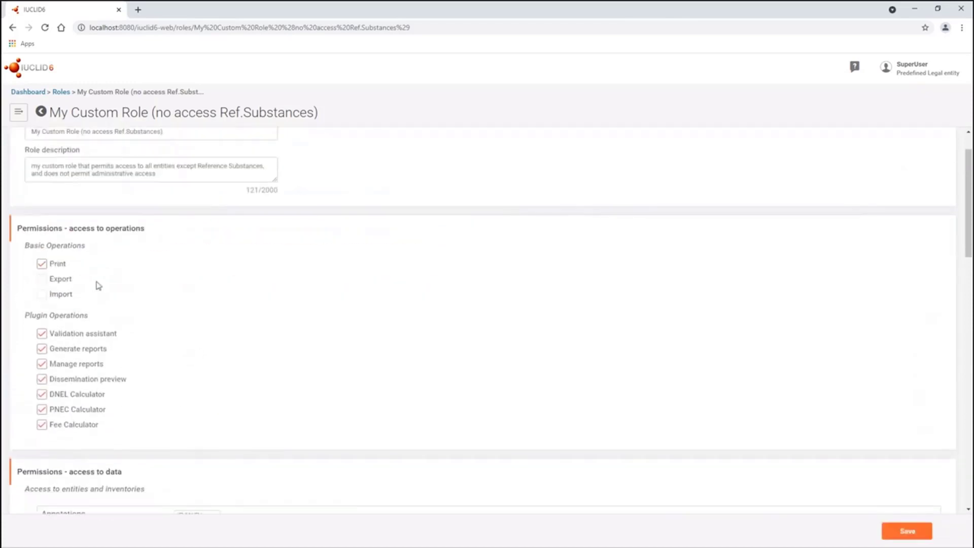
{"action": "scroll", "coordinate": [234, 363], "scroll_direction": "down", "scroll_amount": 6}
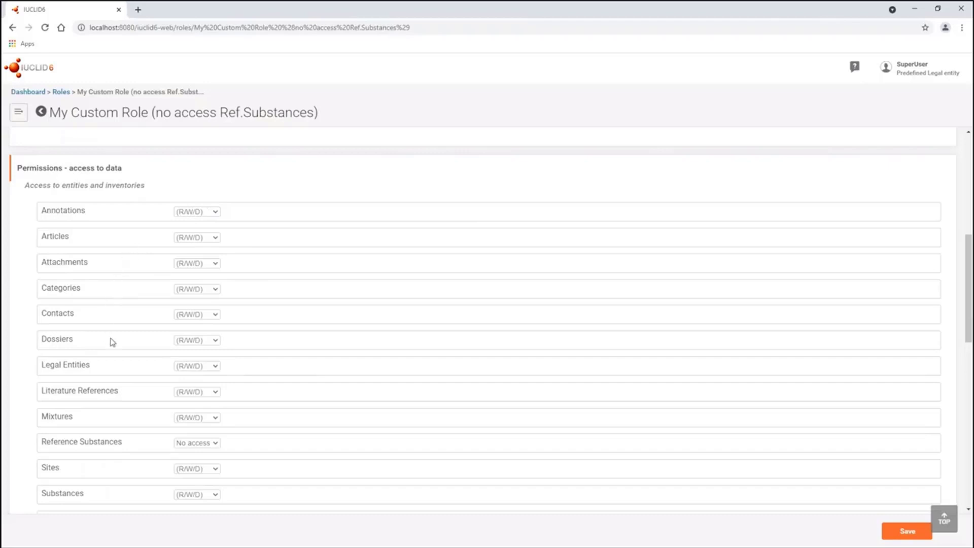
{"action": "scroll", "coordinate": [142, 304], "scroll_direction": "down", "scroll_amount": 2}
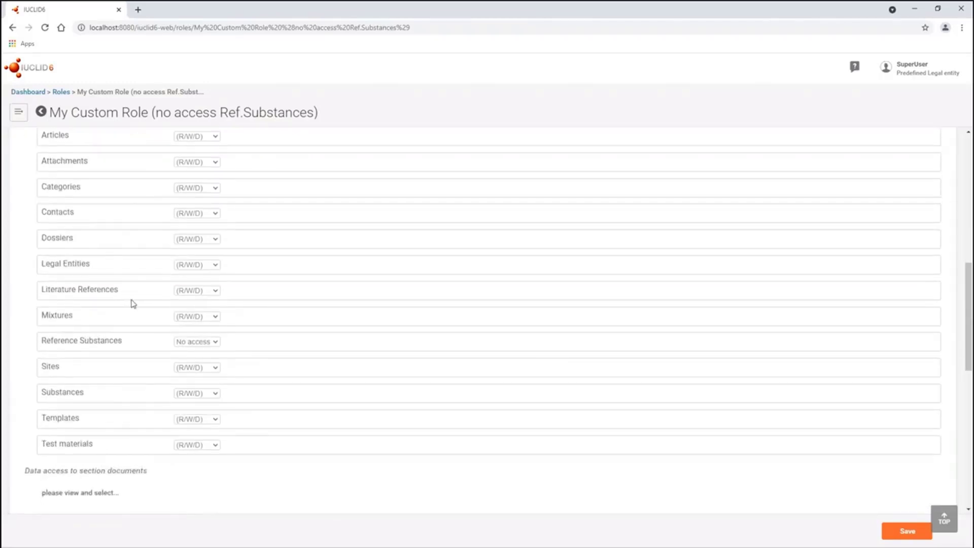
{"action": "scroll", "coordinate": [144, 314], "scroll_direction": "down", "scroll_amount": 2}
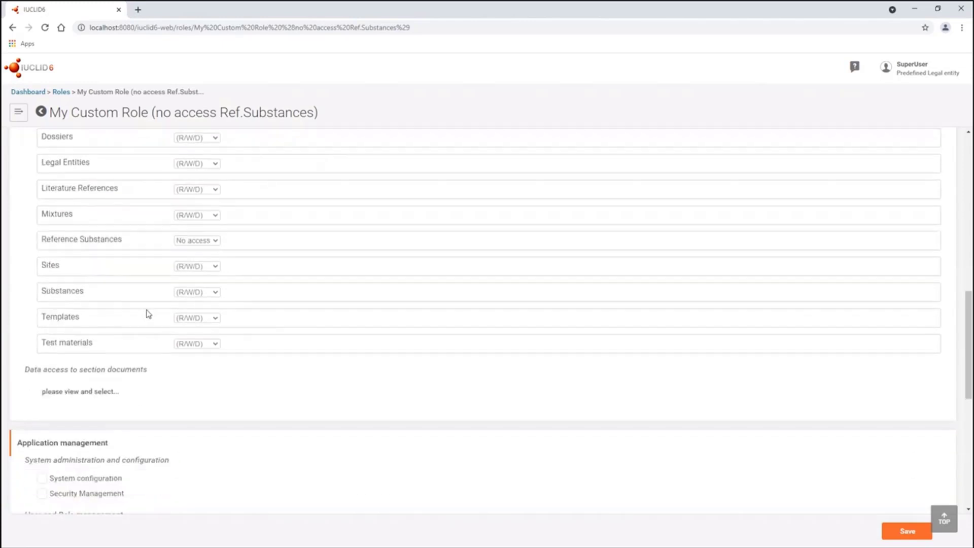
{"action": "left_click", "coordinate": [76, 402]}
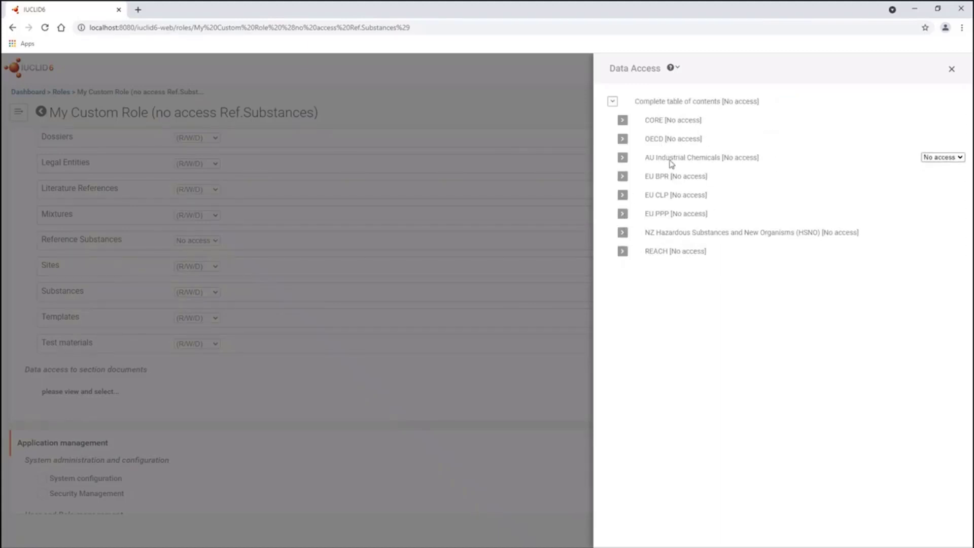
{"action": "left_click", "coordinate": [623, 139]}
{"action": "left_click", "coordinate": [632, 157]}
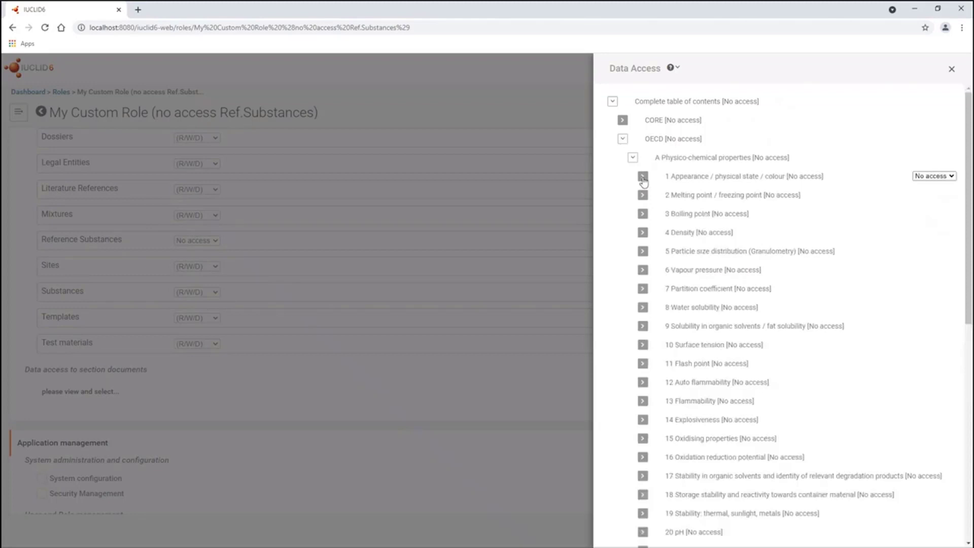
{"action": "left_click", "coordinate": [952, 69]}
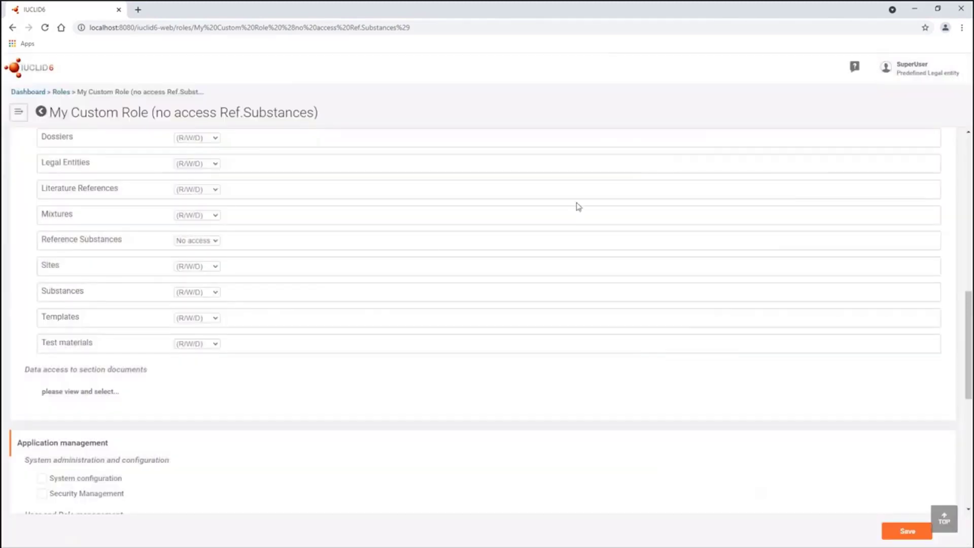
- Review the role's Application and IBS management permissions and three assigned users, then reopen the menu
{"action": "scroll", "coordinate": [185, 320], "scroll_direction": "down", "scroll_amount": 3}
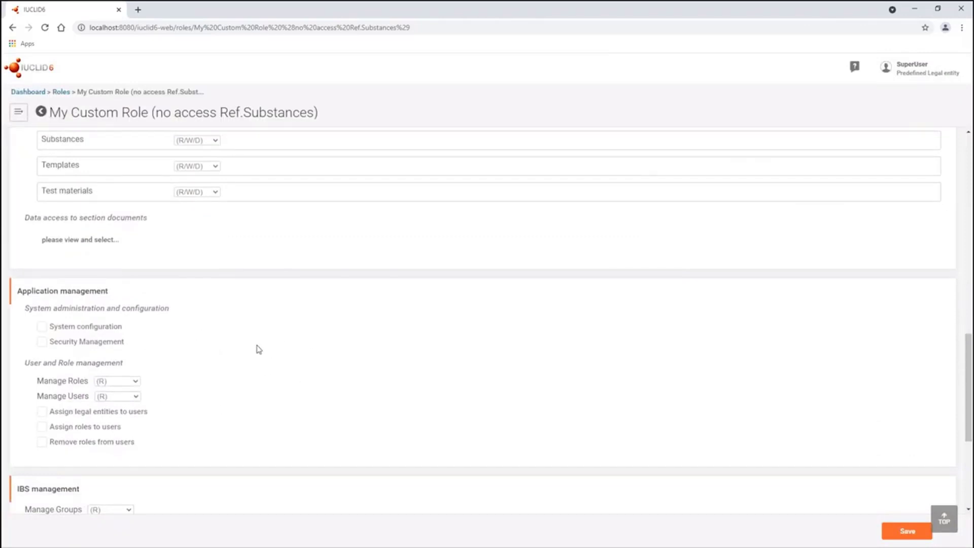
{"action": "scroll", "coordinate": [249, 355], "scroll_direction": "down", "scroll_amount": 1}
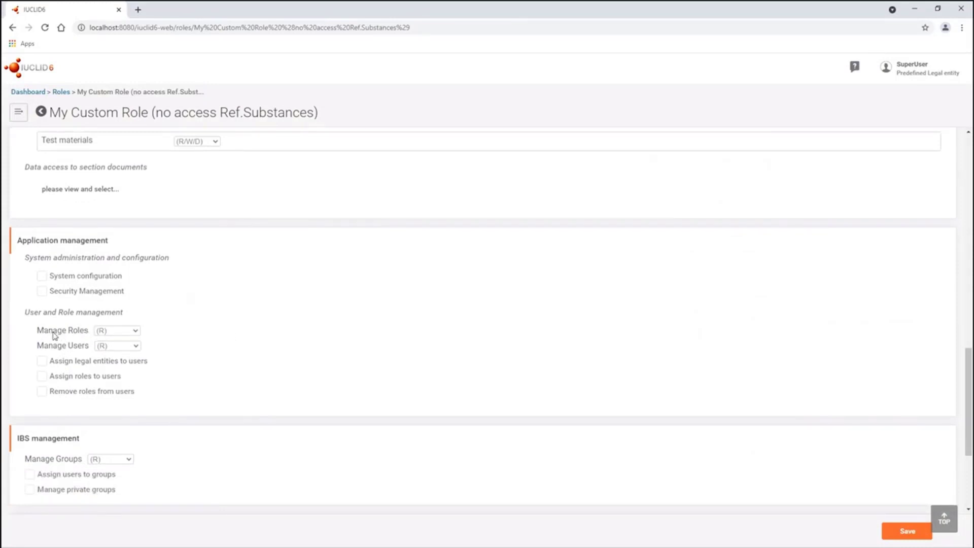
{"action": "mouse_move", "coordinate": [62, 331]}
{"action": "left_mouse_down"}
{"action": "mouse_move", "coordinate": [74, 332]}
{"action": "mouse_move", "coordinate": [64, 345]}
{"action": "mouse_move", "coordinate": [76, 345]}
{"action": "left_mouse_up"}
{"action": "scroll", "coordinate": [116, 341], "scroll_direction": "down", "scroll_amount": 2}
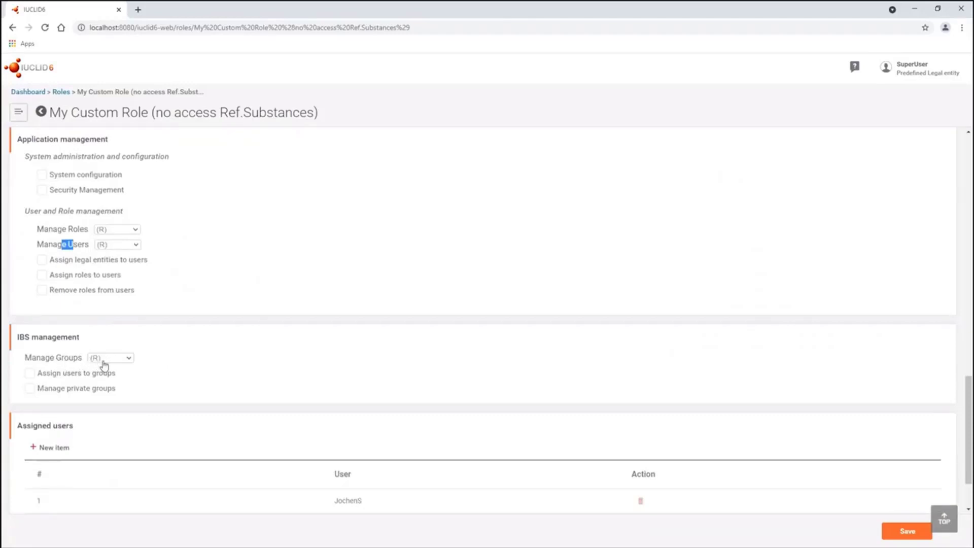
{"action": "scroll", "coordinate": [197, 369], "scroll_direction": "down", "scroll_amount": 2}
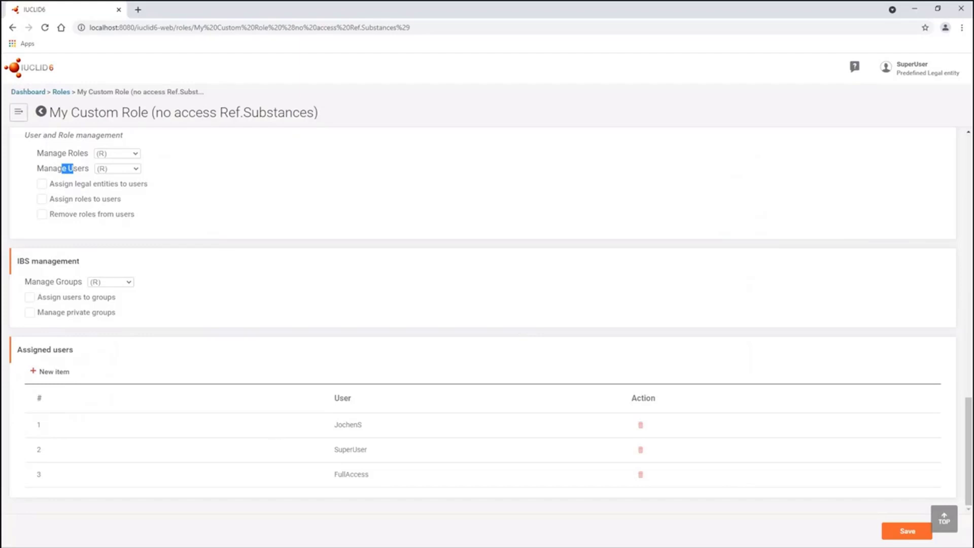
{"action": "scroll", "coordinate": [487, 315], "scroll_direction": "up", "scroll_amount": 5}
{"action": "left_click", "coordinate": [18, 112]}
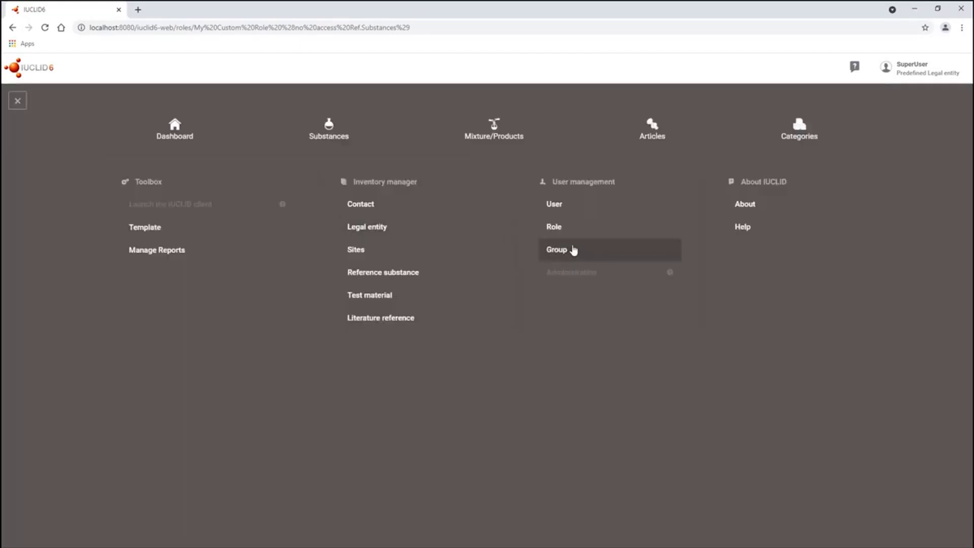
- In the Groups list, open 'Group of users (no access to 'Nitric acid')'
{"action": "left_click", "coordinate": [574, 250]}
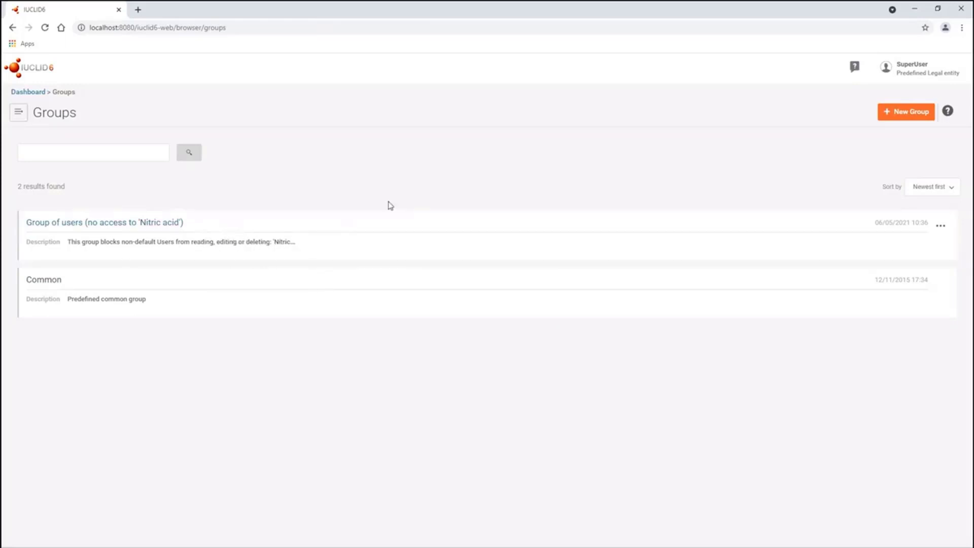
{"action": "left_click", "coordinate": [930, 187]}
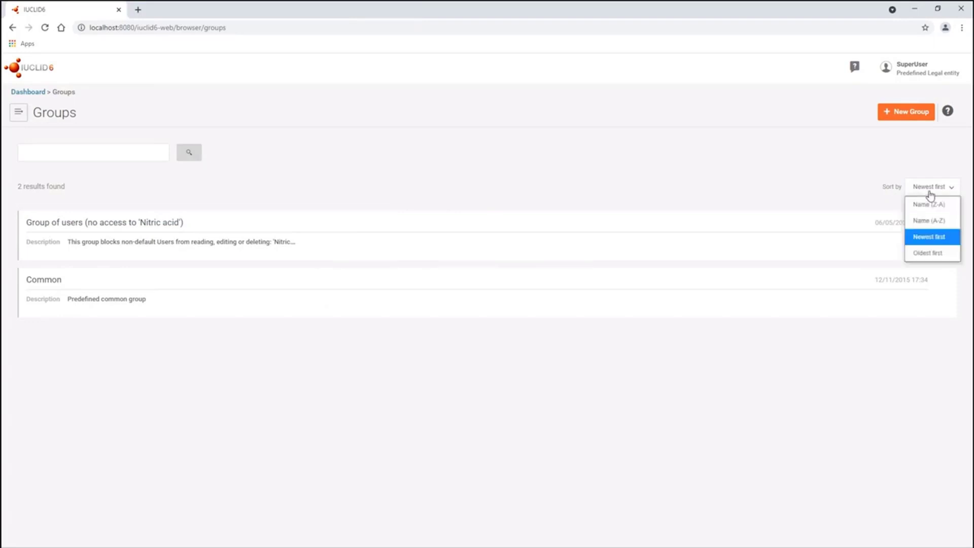
{"action": "left_click", "coordinate": [139, 157]}
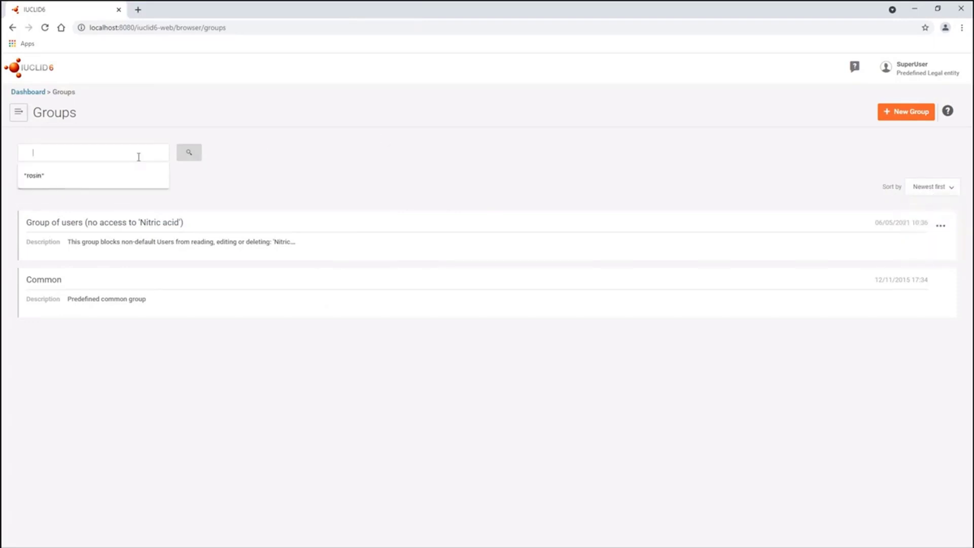
{"action": "left_click", "coordinate": [324, 203]}
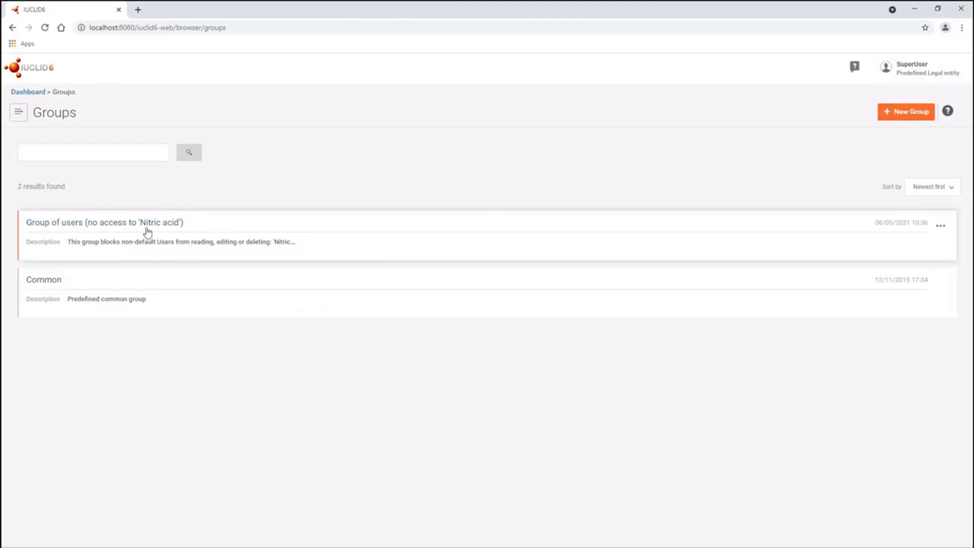
{"action": "left_click", "coordinate": [130, 224]}
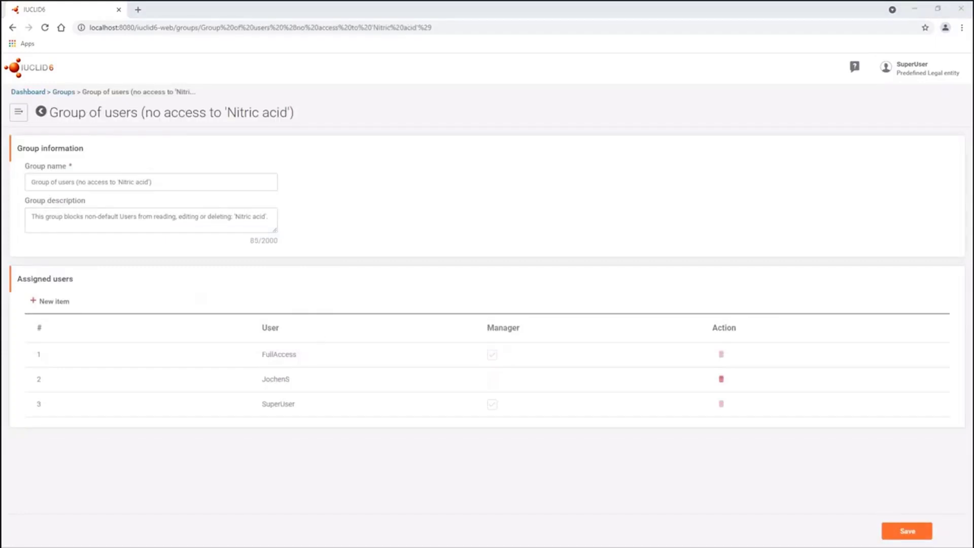
{"action": "left_click", "coordinate": [182, 178]}
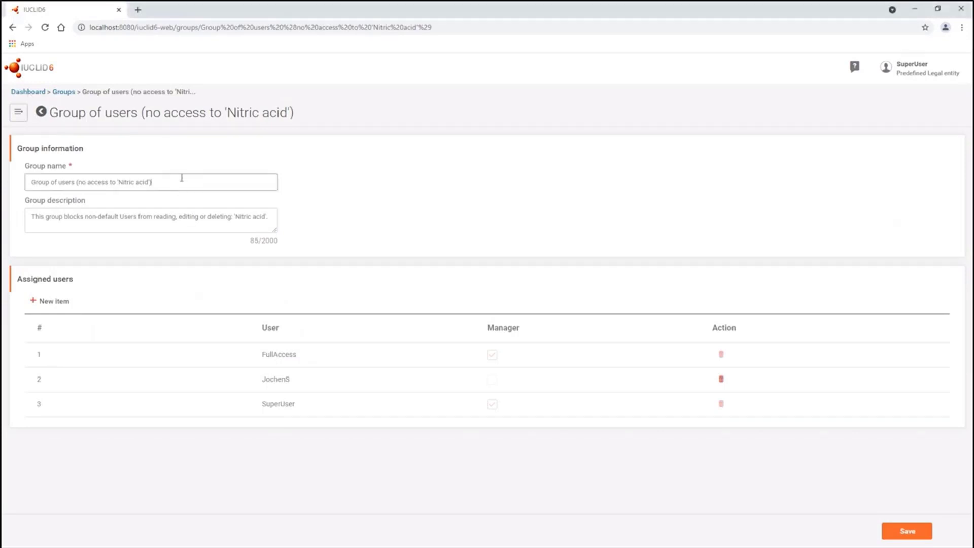
{"action": "left_click_drag", "start_coordinate": [175, 181], "coordinate": [29, 183]}
{"action": "left_click", "coordinate": [74, 181]}
{"action": "mouse_move", "coordinate": [151, 182]}
{"action": "left_mouse_down"}
{"action": "mouse_move", "coordinate": [125, 180]}
{"action": "mouse_move", "coordinate": [136, 184]}
{"action": "left_mouse_up"}
{"action": "left_click", "coordinate": [93, 179]}
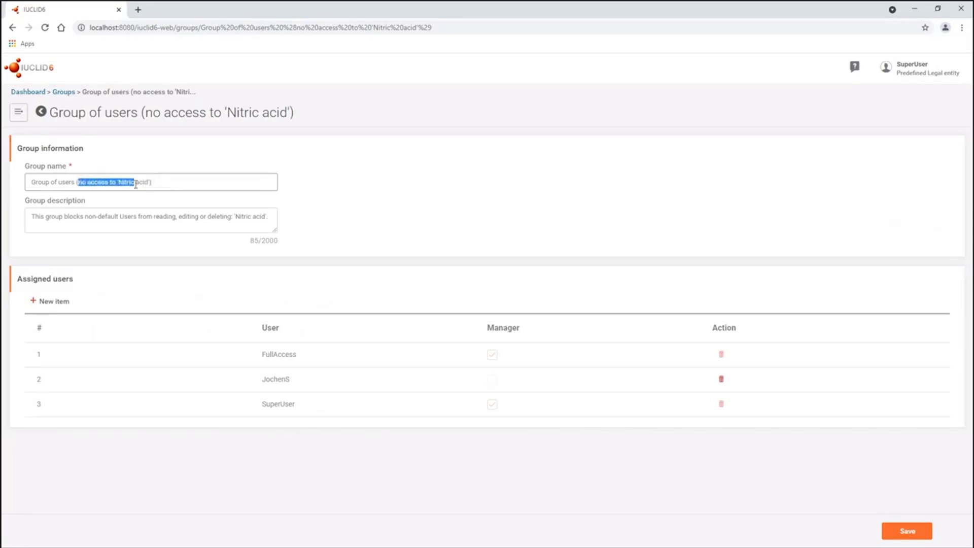
{"action": "left_click", "coordinate": [158, 181]}
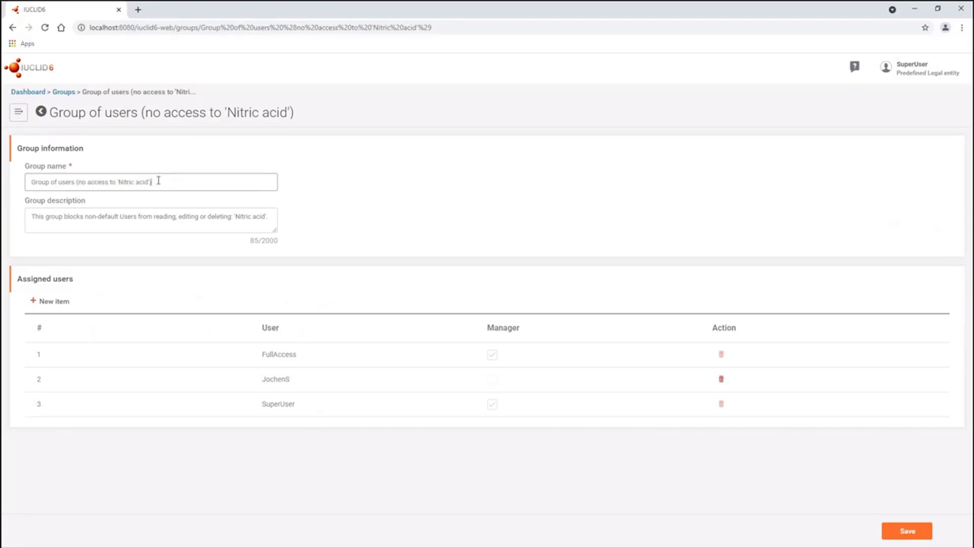
{"action": "left_click", "coordinate": [66, 222]}
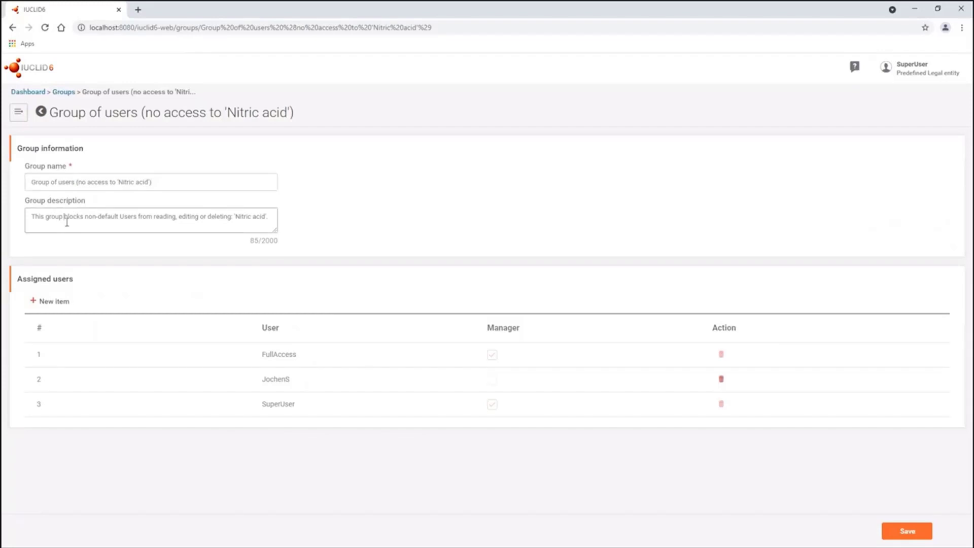
{"action": "left_click_drag", "start_coordinate": [37, 219], "coordinate": [172, 216]}
{"action": "left_click", "coordinate": [173, 217]}
{"action": "left_click_drag", "start_coordinate": [261, 218], "coordinate": [240, 220]}
{"action": "left_click_drag", "start_coordinate": [153, 219], "coordinate": [168, 216]}
{"action": "left_click", "coordinate": [186, 216]}
- Open Nitric acid's Share dialog from Substances, showing Common and the no-access group Not shared
{"action": "left_click", "coordinate": [19, 116]}
{"action": "left_click", "coordinate": [327, 130]}
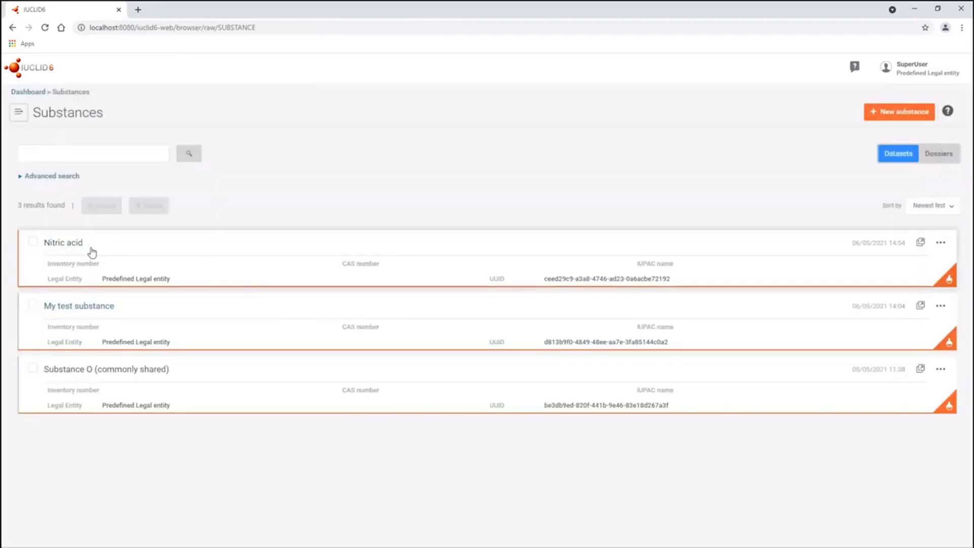
{"action": "left_click", "coordinate": [941, 244]}
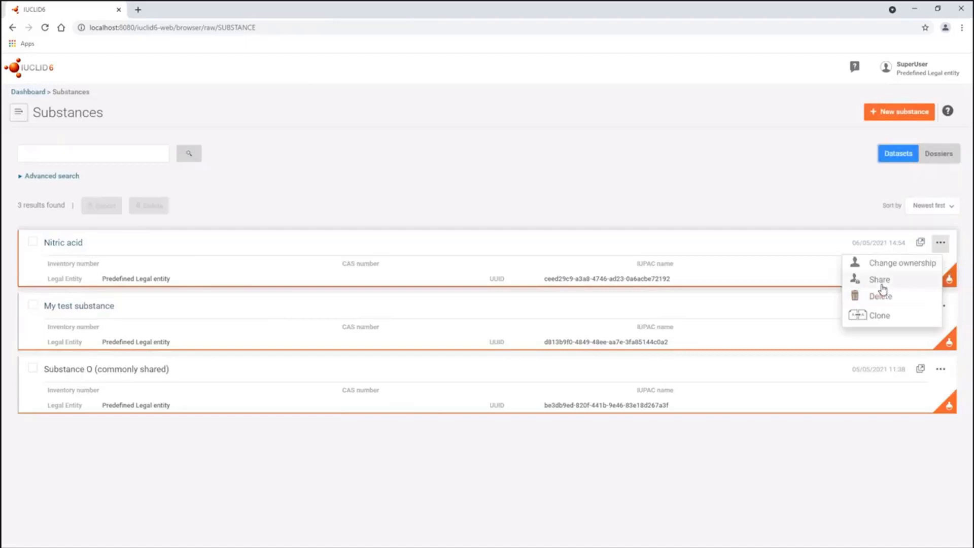
{"action": "left_click", "coordinate": [879, 279]}
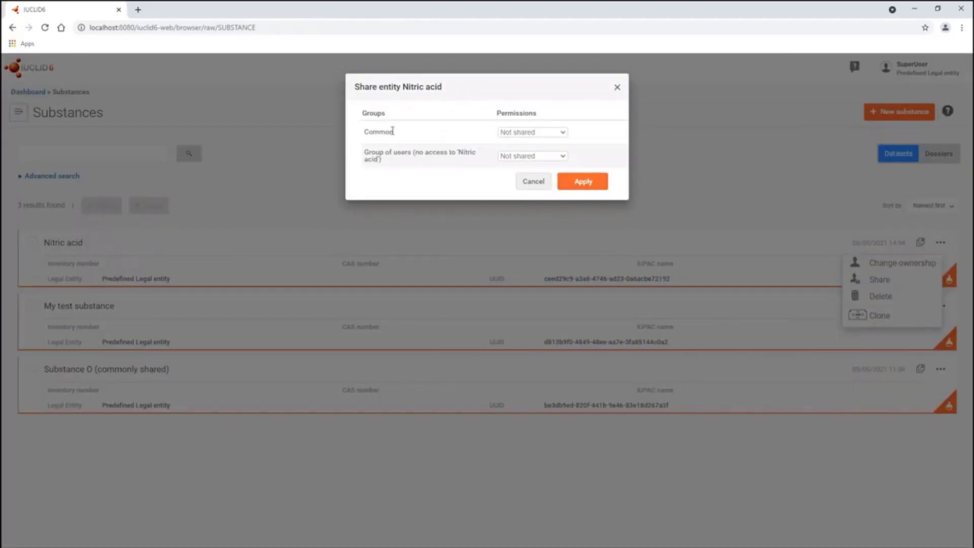
{"action": "left_click_drag", "start_coordinate": [395, 134], "coordinate": [403, 160]}
{"action": "left_click", "coordinate": [394, 165]}
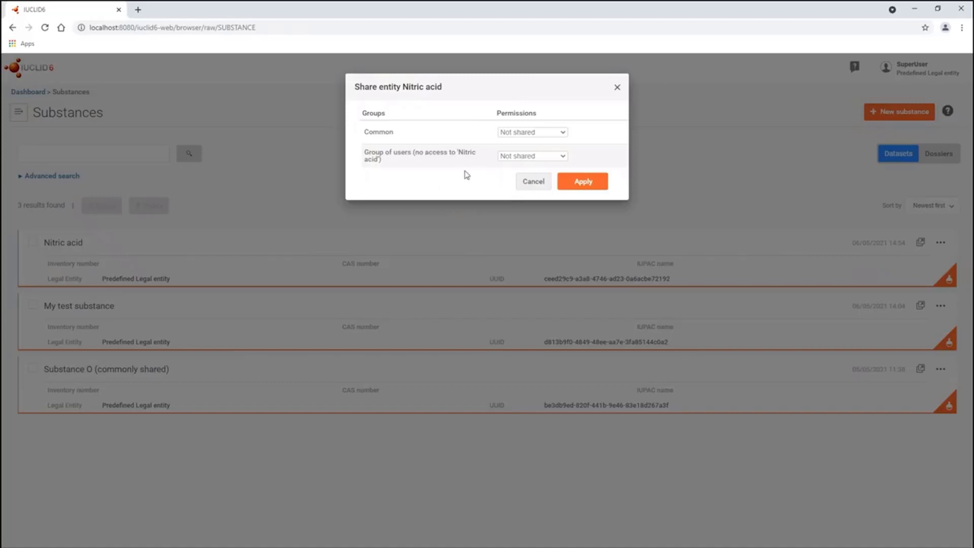
- Cancel sharing, log out of the administrator account and log in as the restricted user
{"action": "left_click", "coordinate": [530, 186]}
{"action": "left_click", "coordinate": [906, 66]}
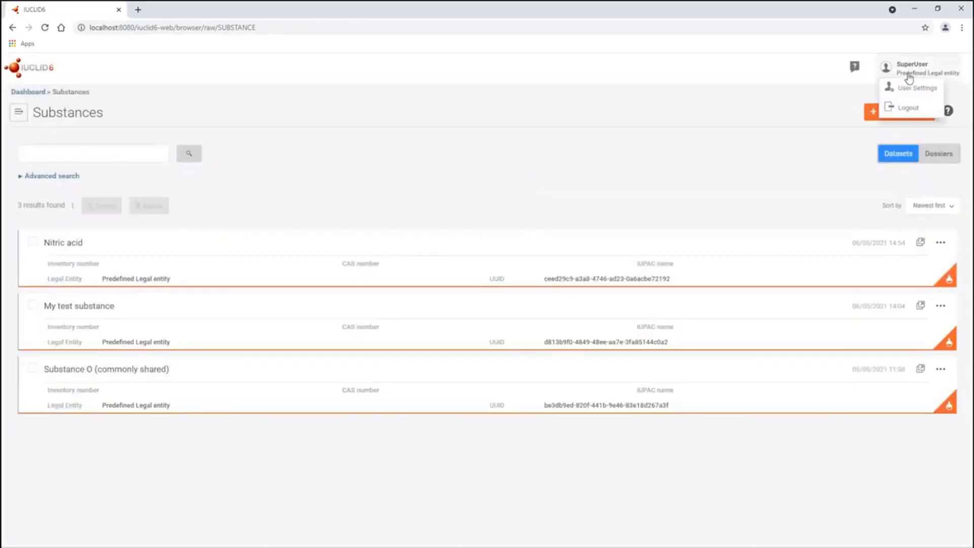
{"action": "left_click", "coordinate": [898, 110]}
{"action": "left_click", "coordinate": [491, 224]}
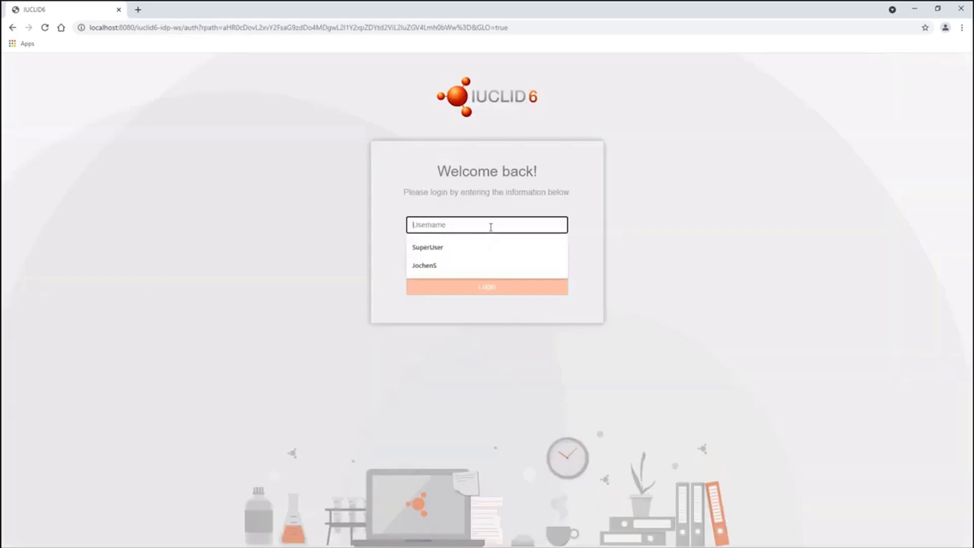
{"action": "left_click", "coordinate": [435, 265]}
{"action": "left_click", "coordinate": [433, 248]}
{"action": "type", "text": "**"}
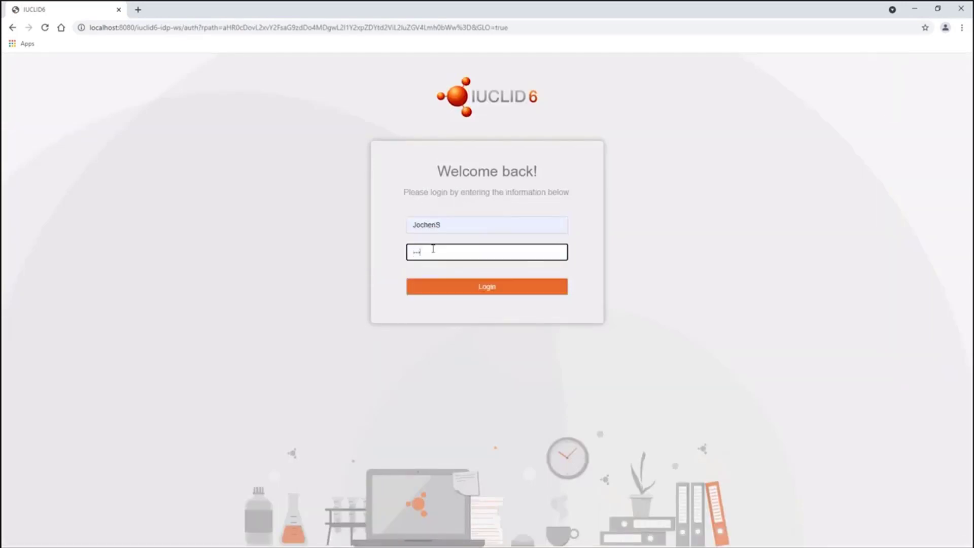
{"action": "key", "text": "Return"}
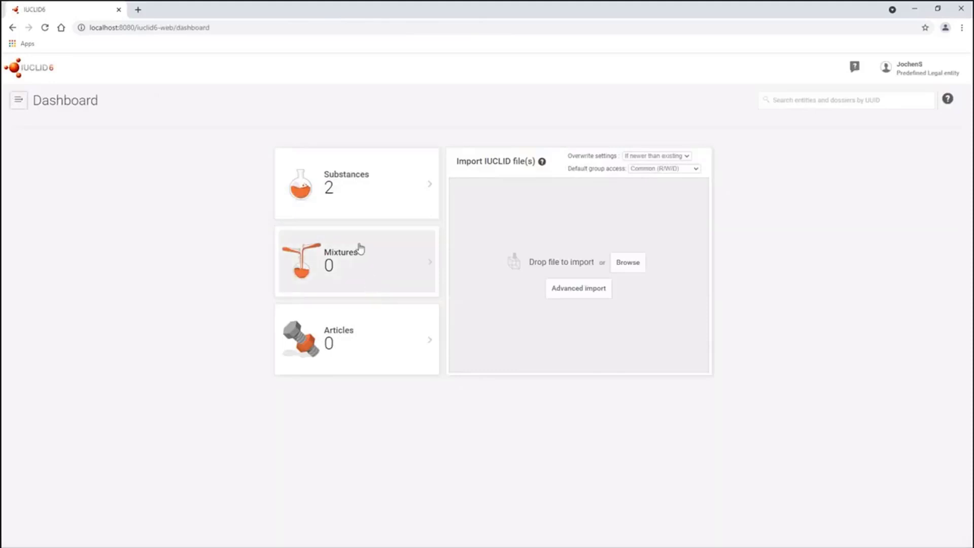
- Check Substances lists only My test substance and Substance O, without Nitric acid
{"action": "left_click", "coordinate": [356, 216]}
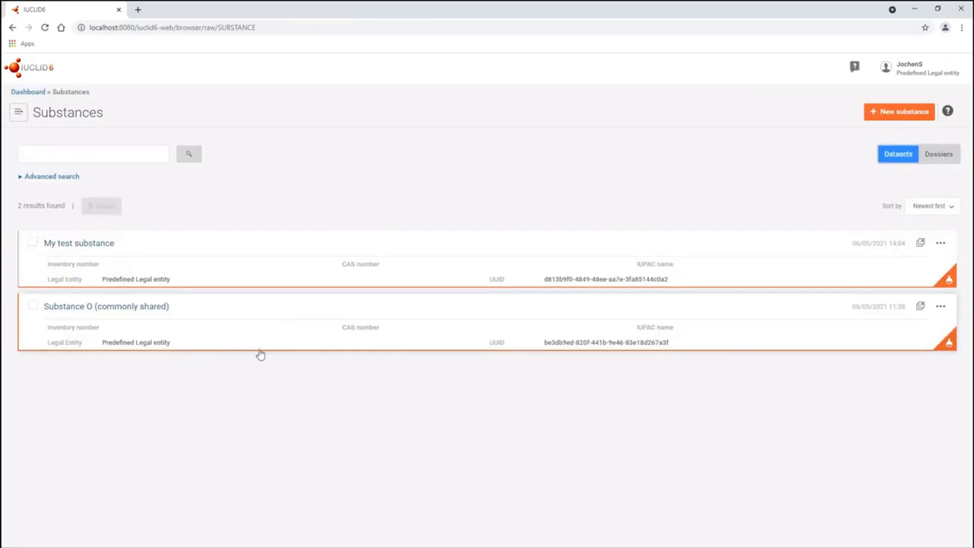
{"action": "left_click", "coordinate": [942, 244]}
{"action": "left_click", "coordinate": [886, 269]}
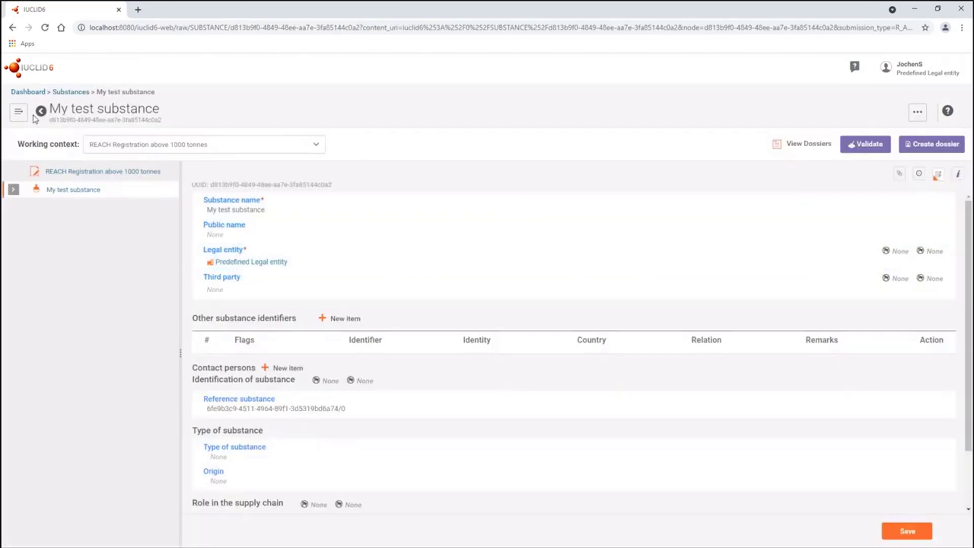
{"action": "left_click", "coordinate": [41, 111]}
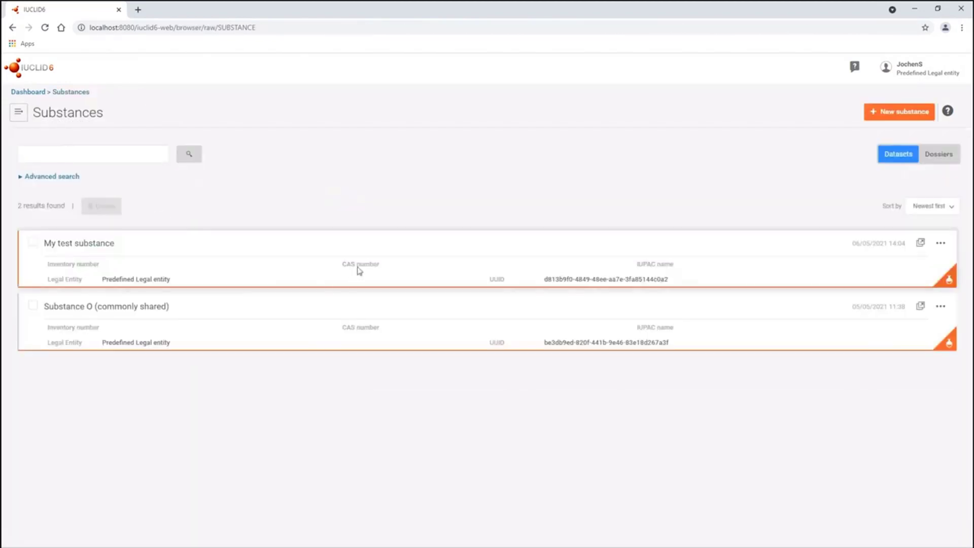